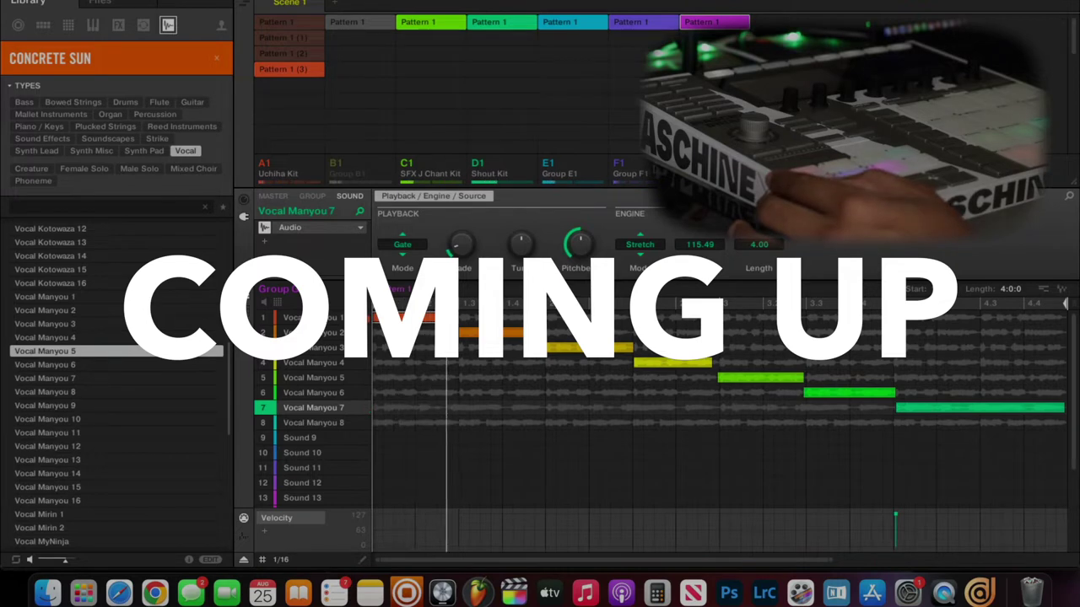
- Show group F1, then open the file menu to start a new project for the Uchiha Kit
click(624, 168)
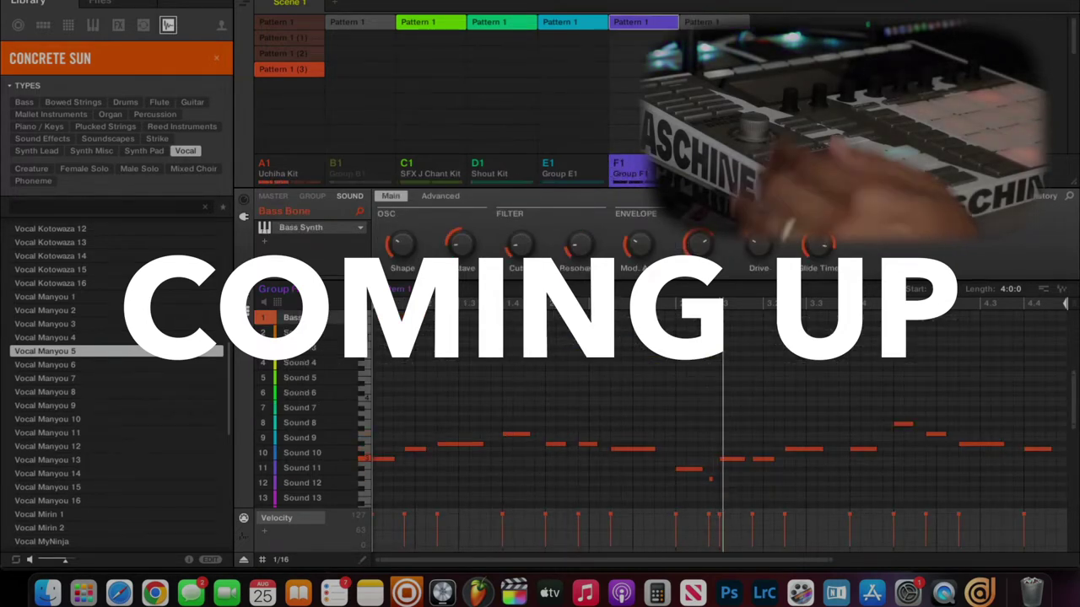
click(126, 3)
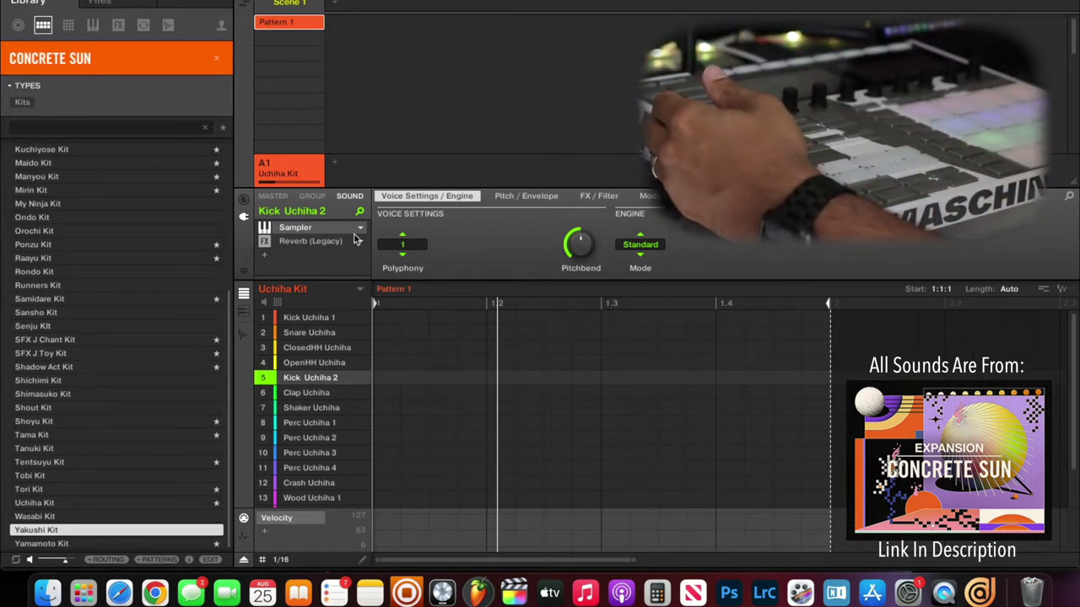
- Add group B1 and filter the Loops/One-shots browser to Piano / Keys
click(336, 165)
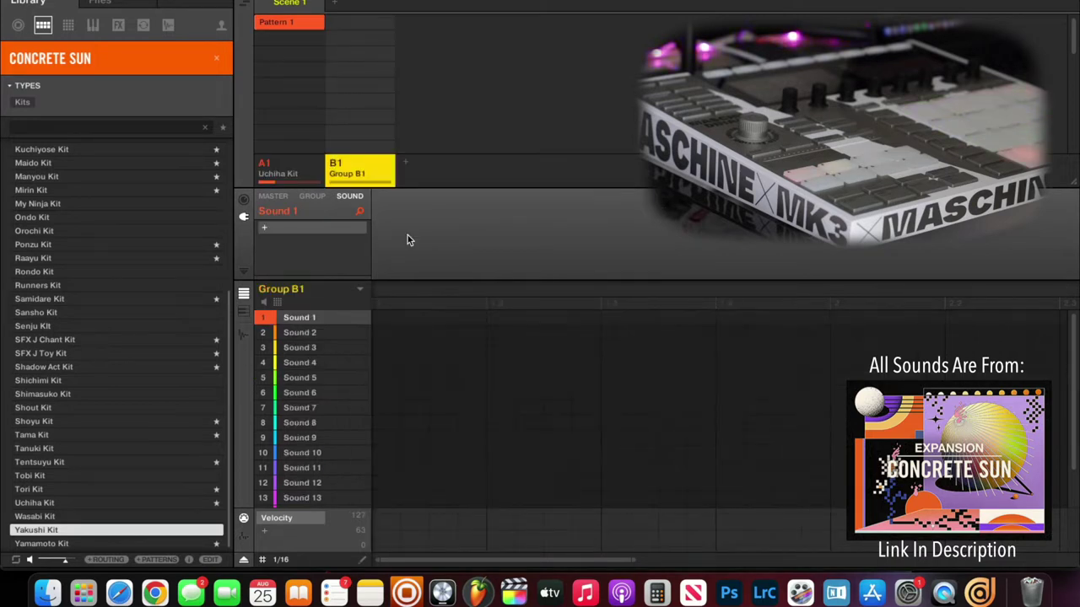
click(144, 24)
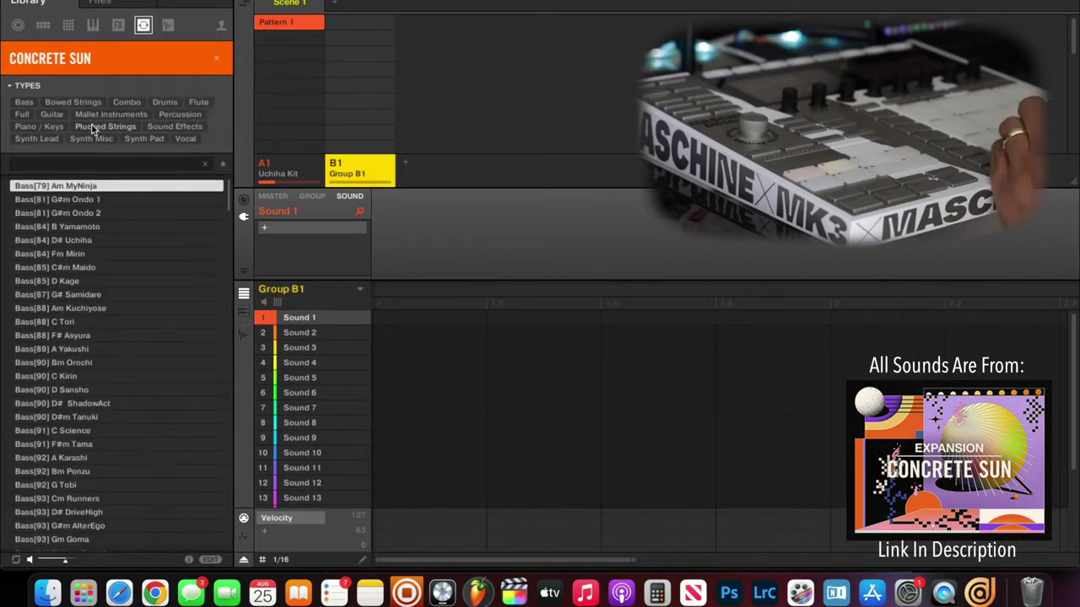
click(39, 126)
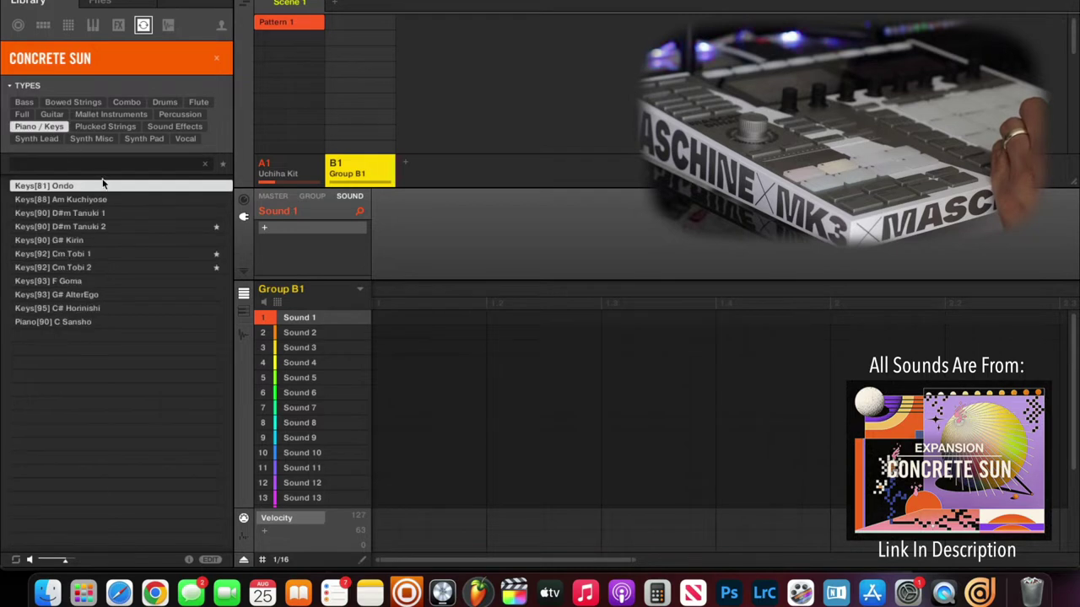
- Audition the Tanuki, Kuchiyose, Tobi, Goma and AlterEgo keys loops, then load Keys[95] C# Horinishi
click(127, 226)
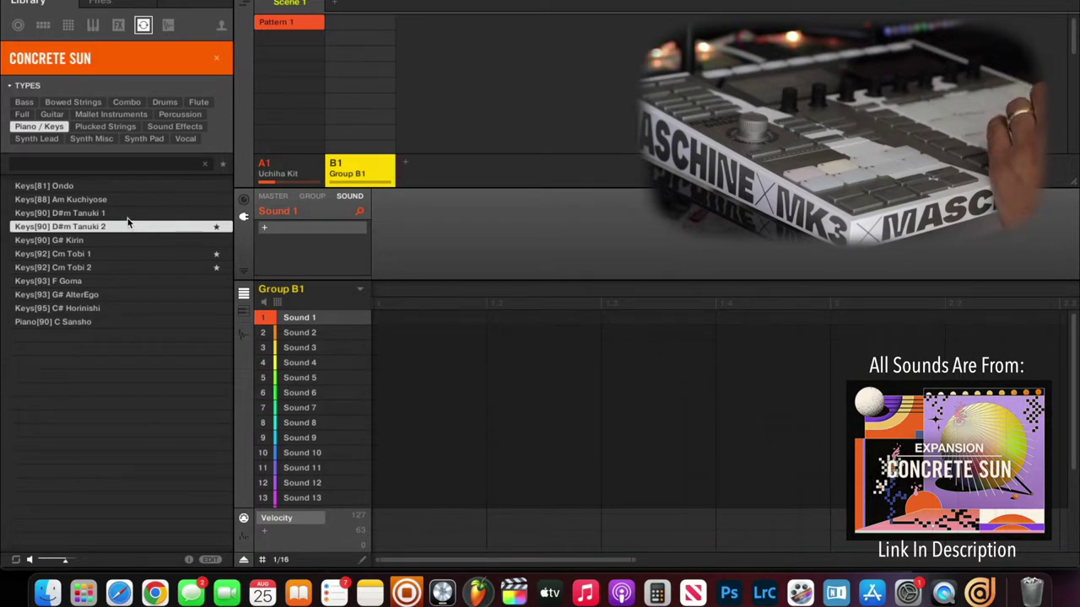
click(127, 212)
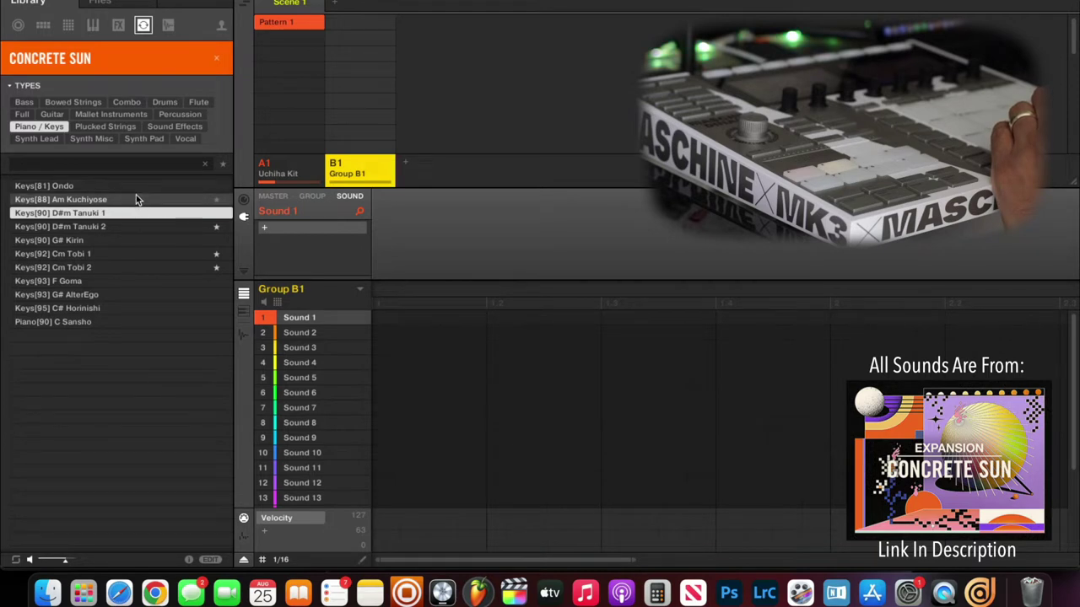
click(136, 199)
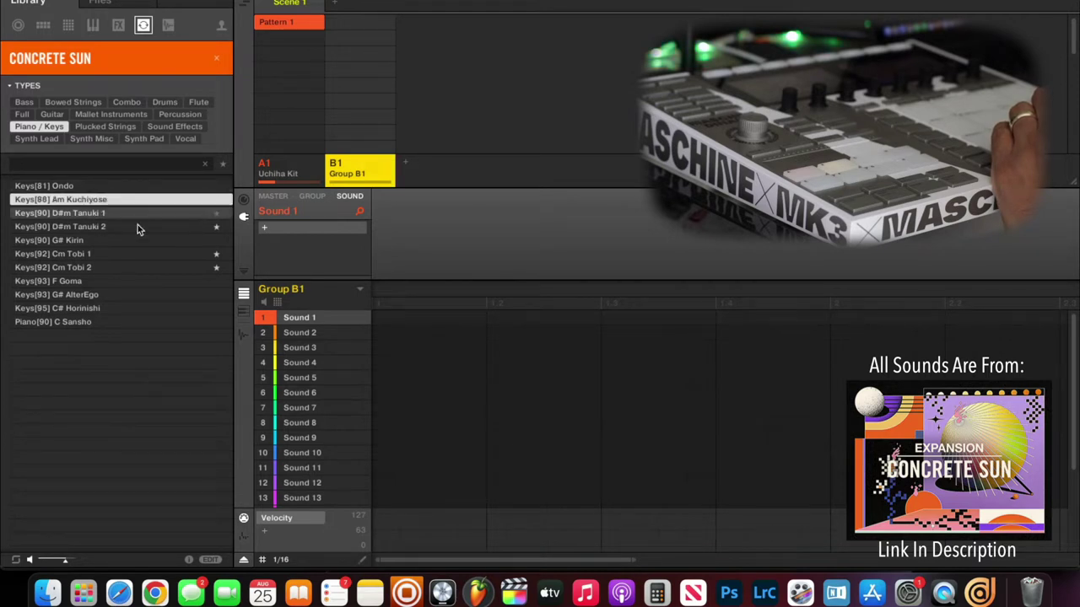
click(147, 265)
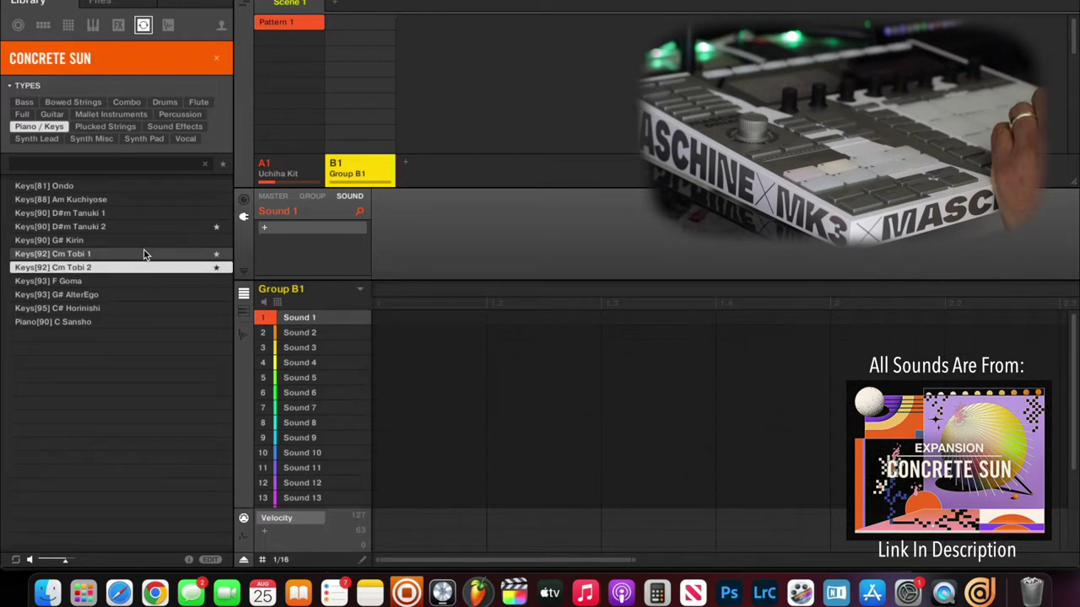
click(144, 254)
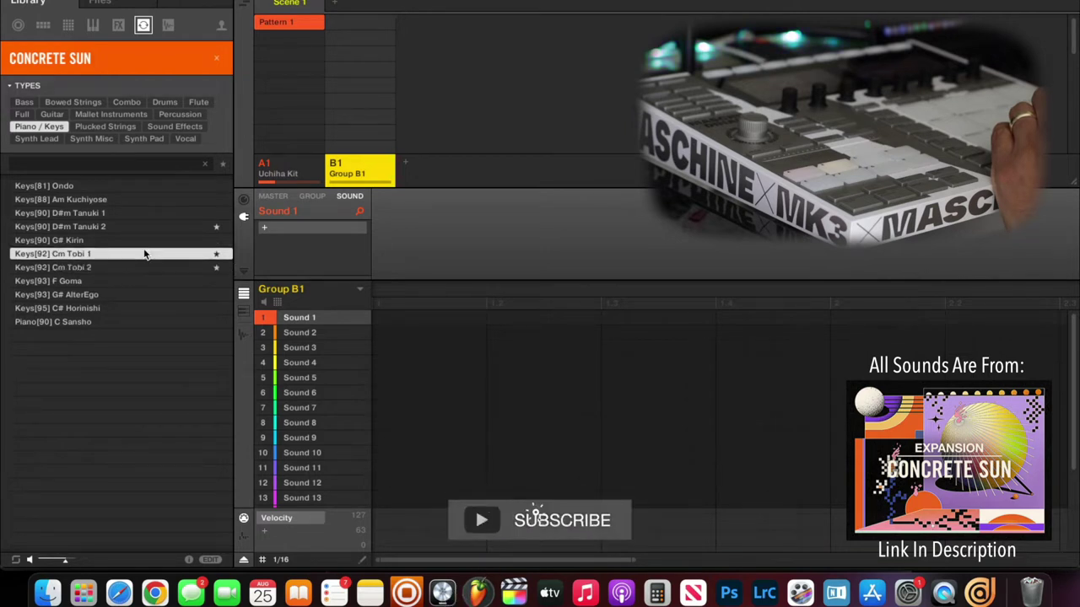
click(148, 266)
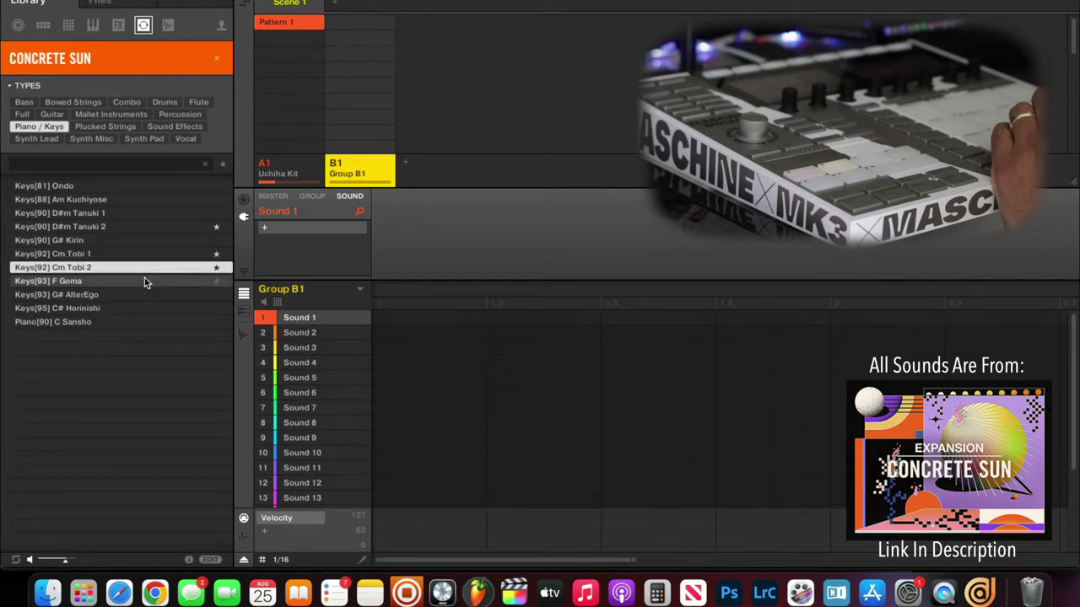
click(145, 279)
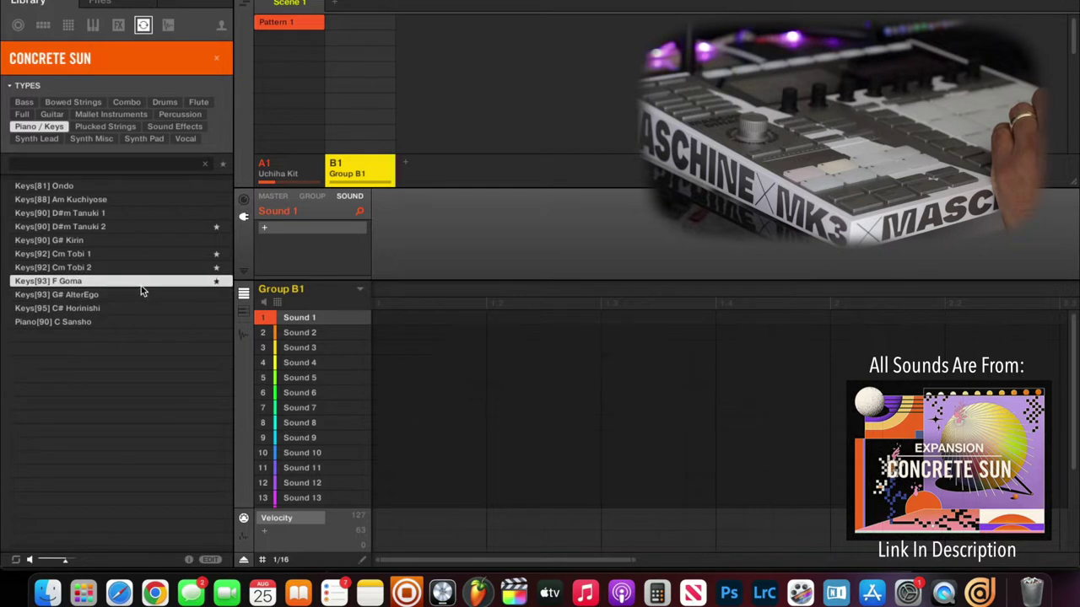
click(140, 294)
click(144, 307)
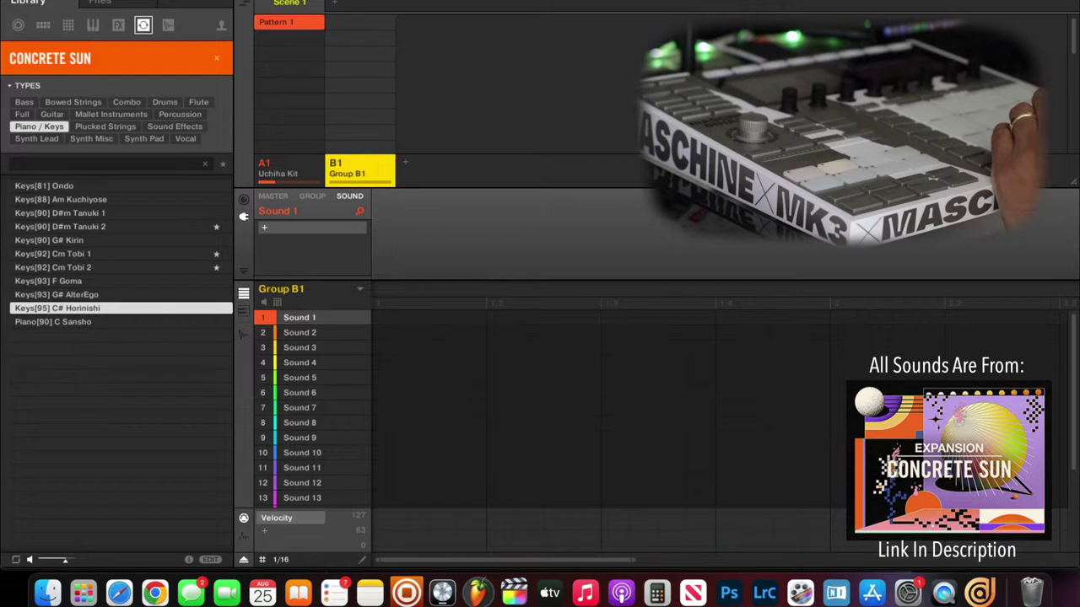
double_click(93, 309)
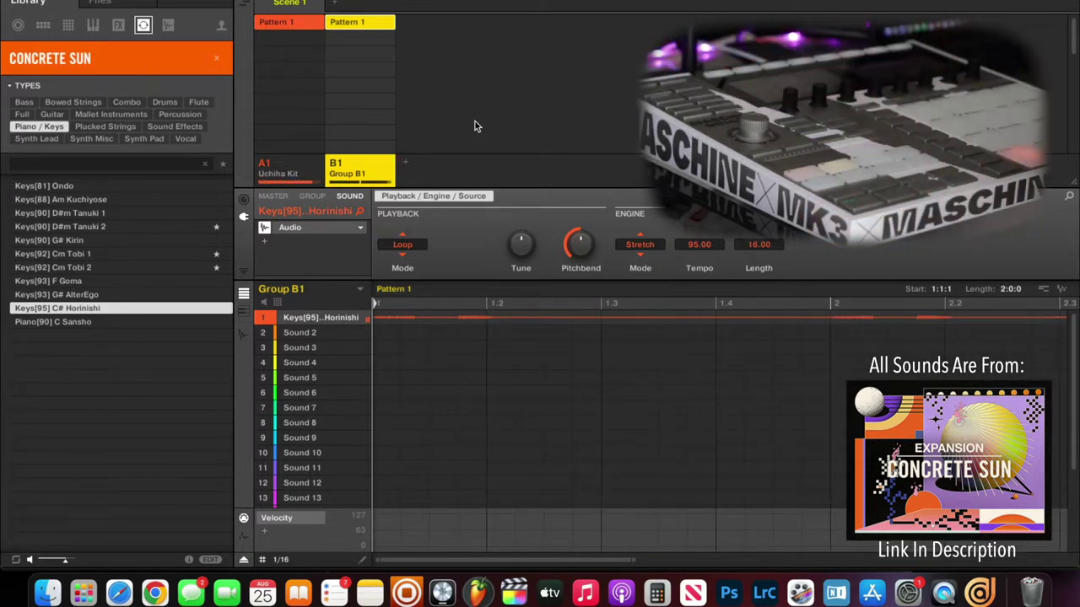
- Select the Uchiha Kit group A1 to record kick, snare and hi-hat
click(287, 175)
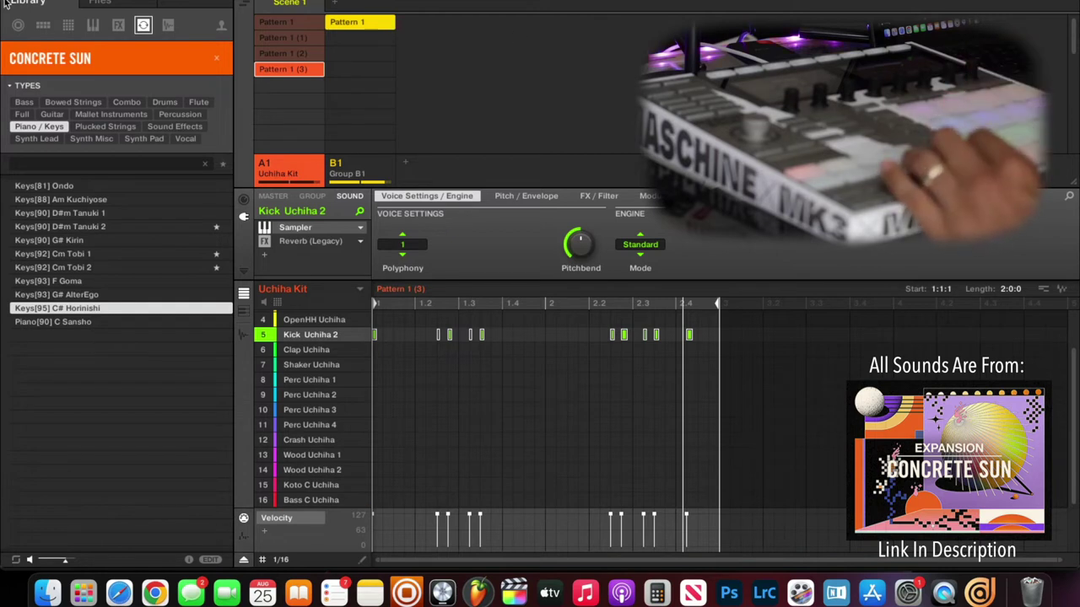
- In the Kits browser, clear unused Uchiha Kit sounds, then add empty group C1
click(40, 26)
scroll(279, 354, up, 3)
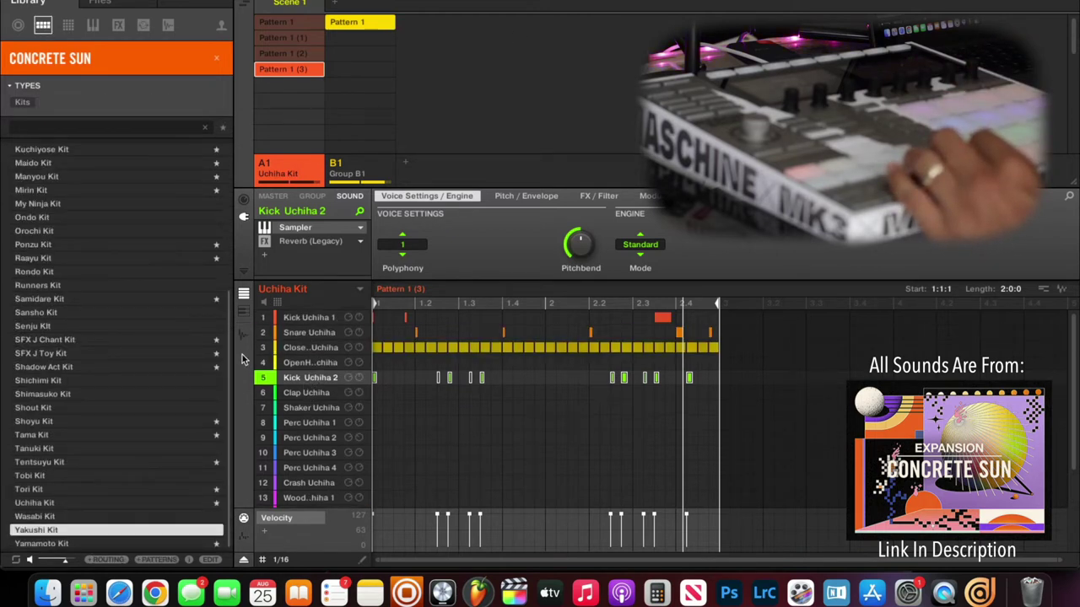
scroll(295, 380, down, 3)
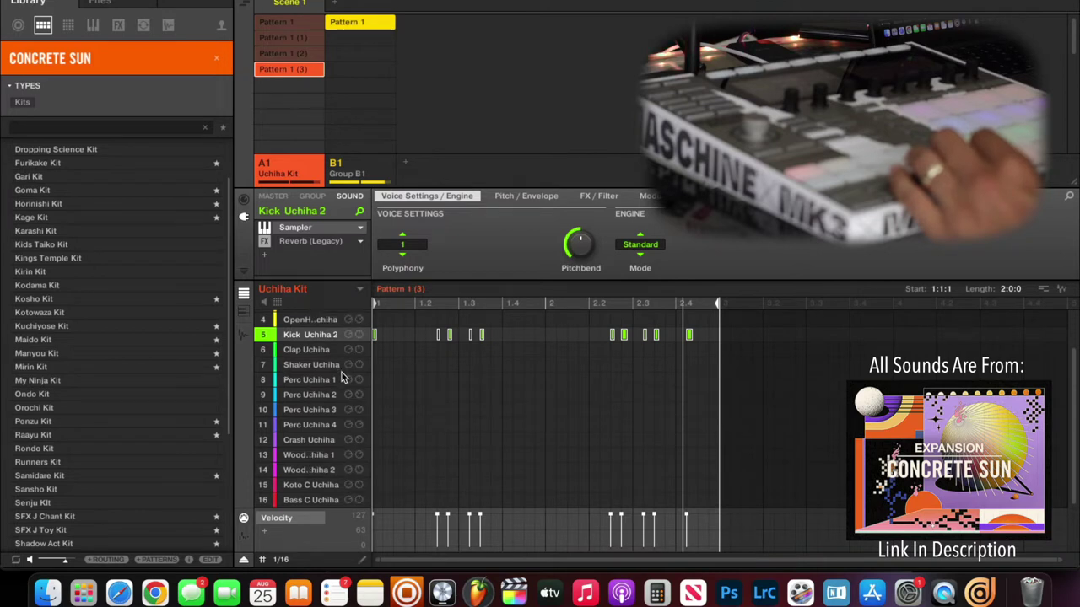
scroll(342, 378, up, 3)
scroll(333, 396, down, 2)
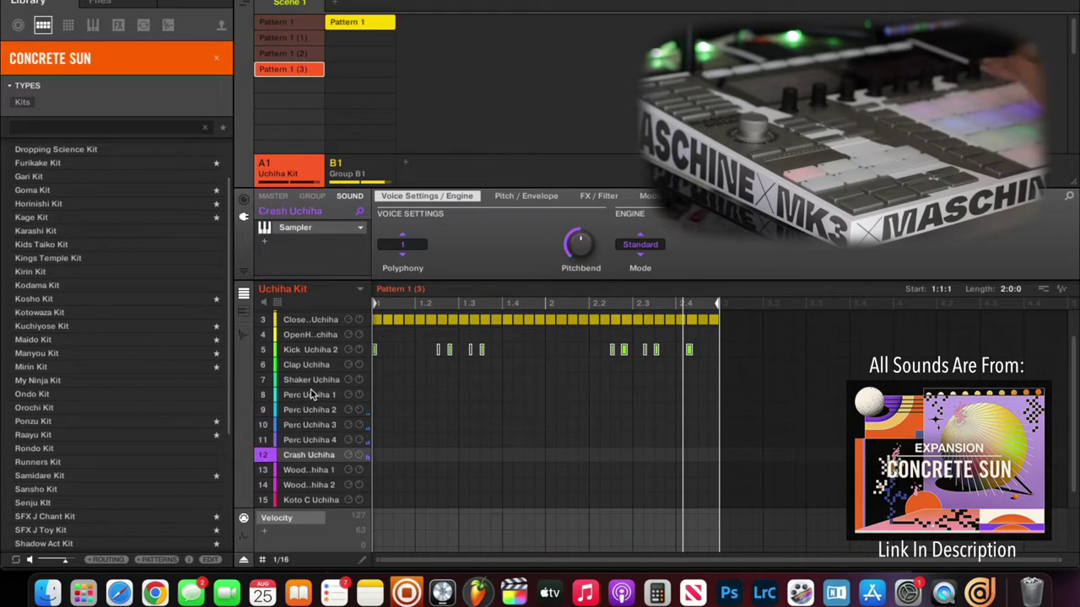
scroll(311, 392, down, 1)
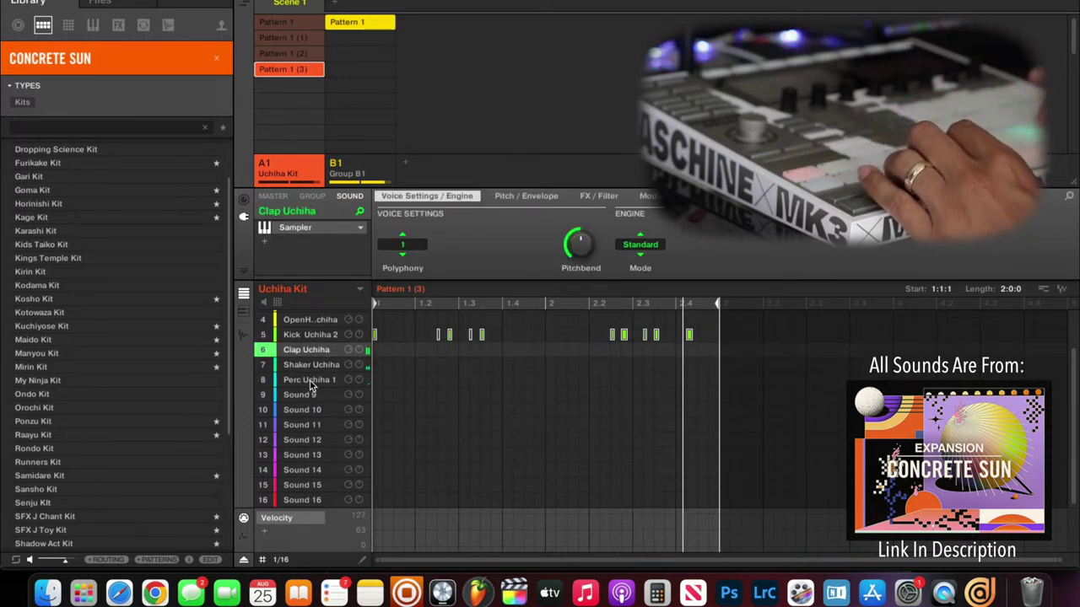
scroll(310, 384, up, 1)
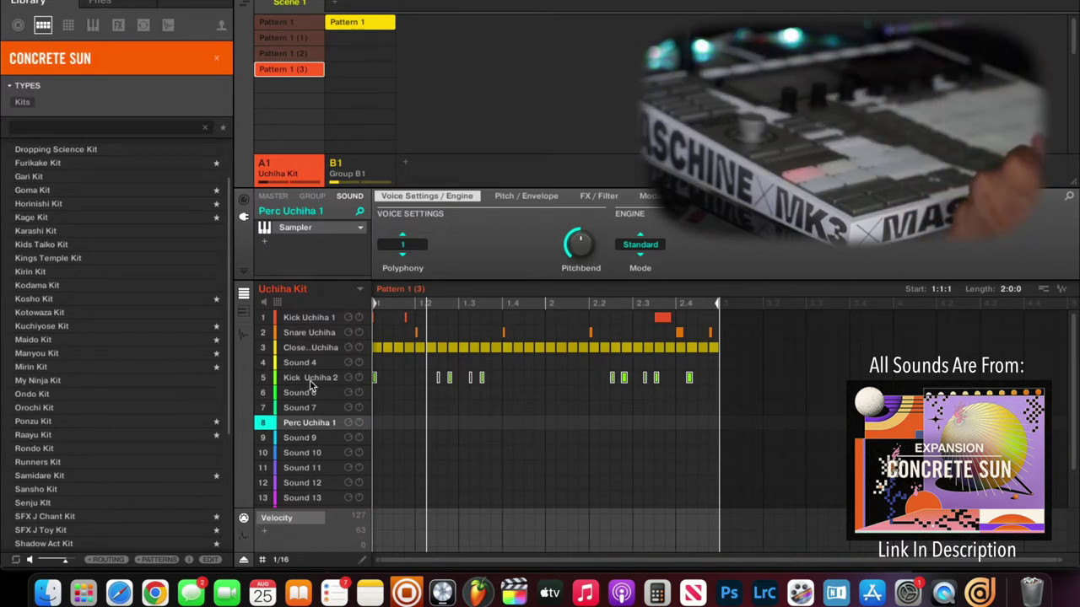
click(406, 163)
scroll(169, 426, down, 3)
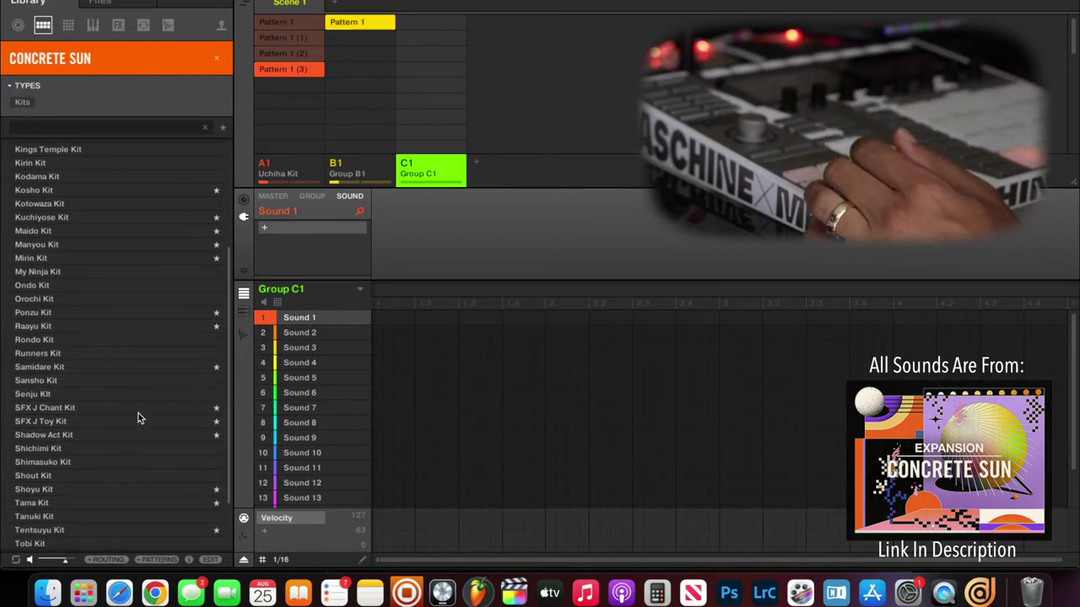
- Load the SFX J Chant Kit into group C1
click(137, 413)
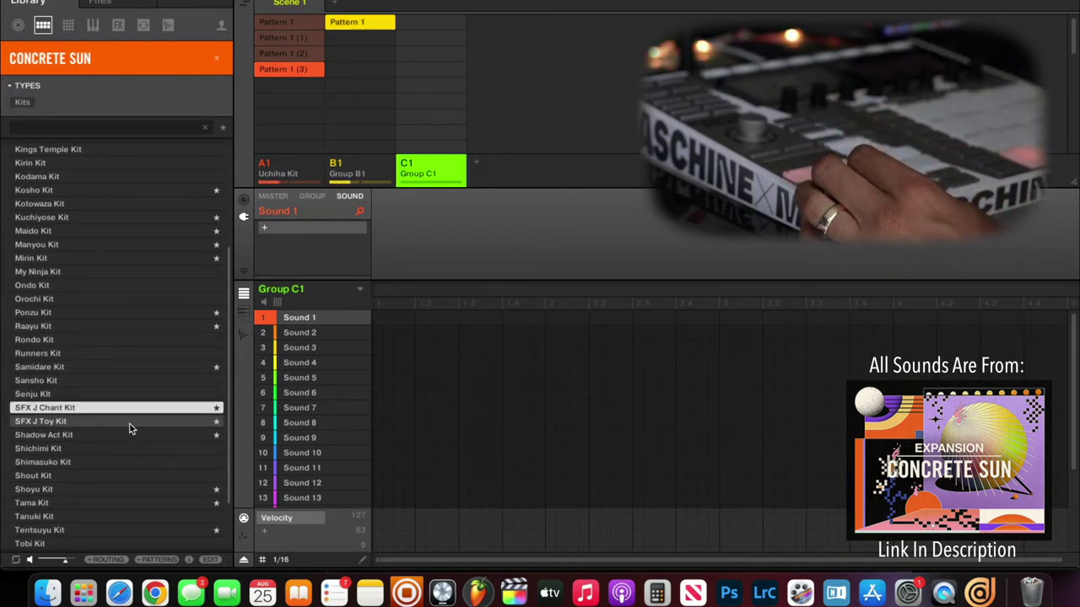
click(119, 417)
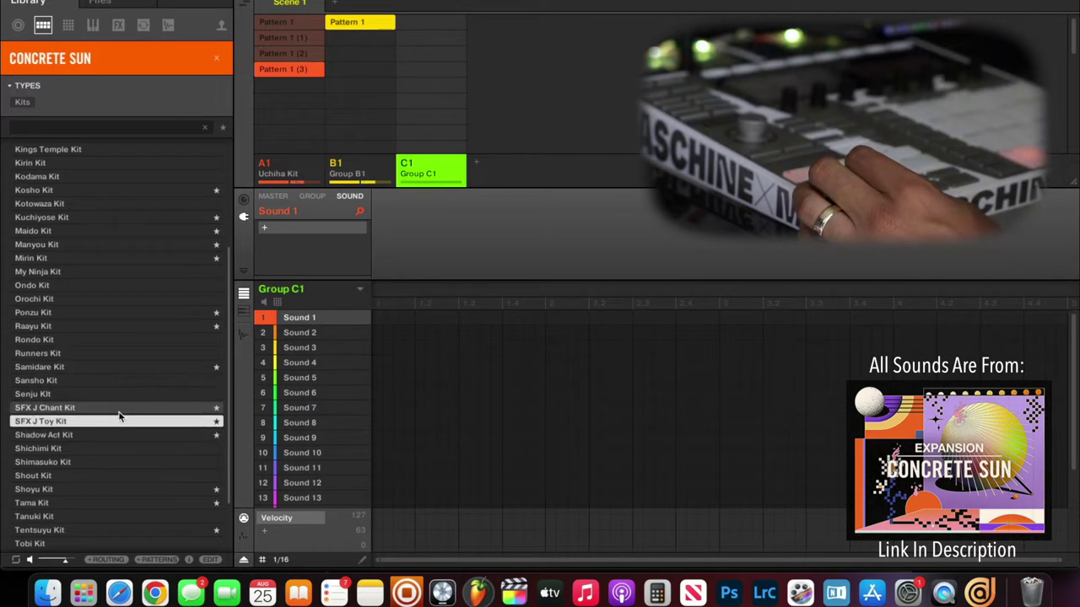
double_click(119, 412)
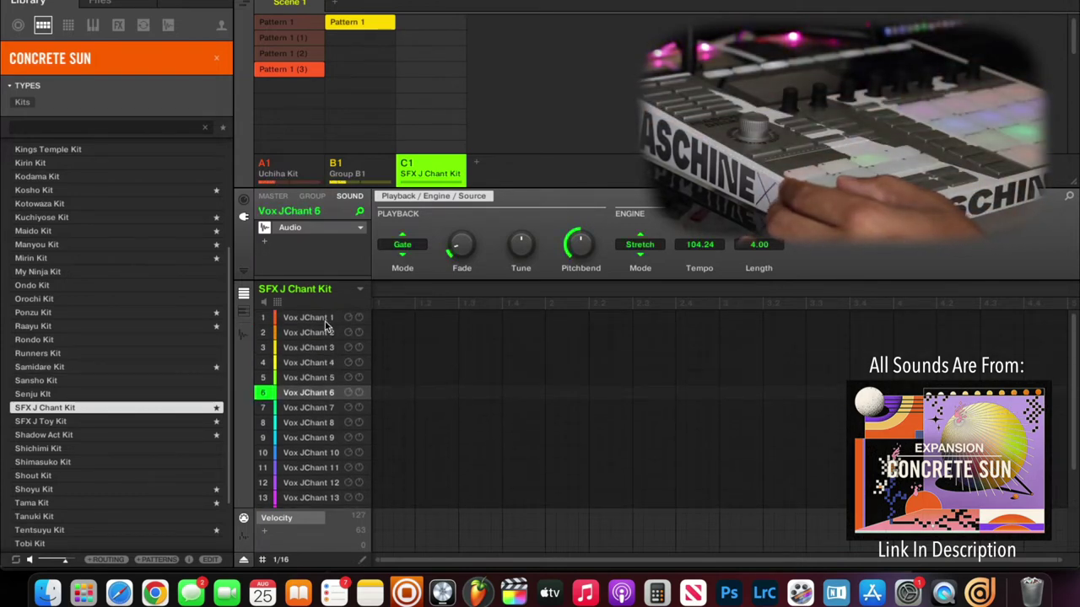
- Draw a Vox JChant note stretched across the two-bar pattern, then add group D1
click(377, 319)
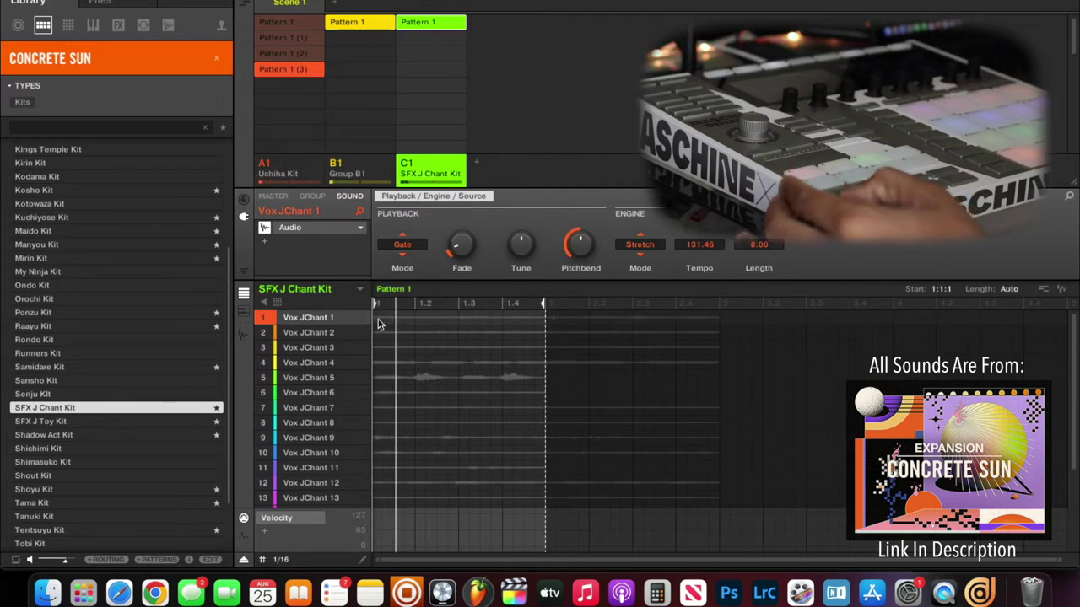
drag(377, 322, 502, 323)
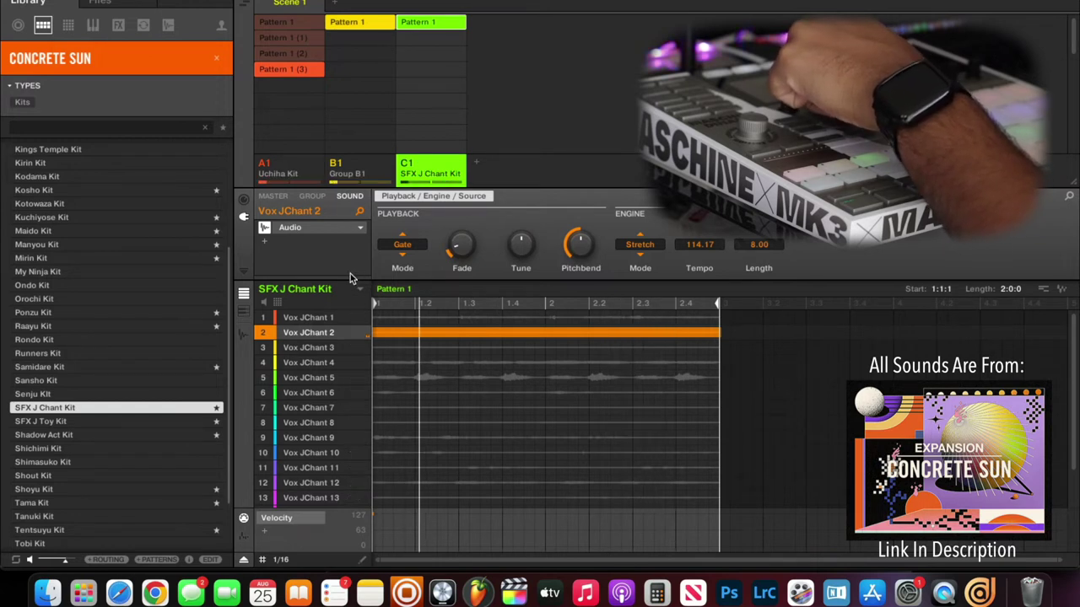
click(477, 164)
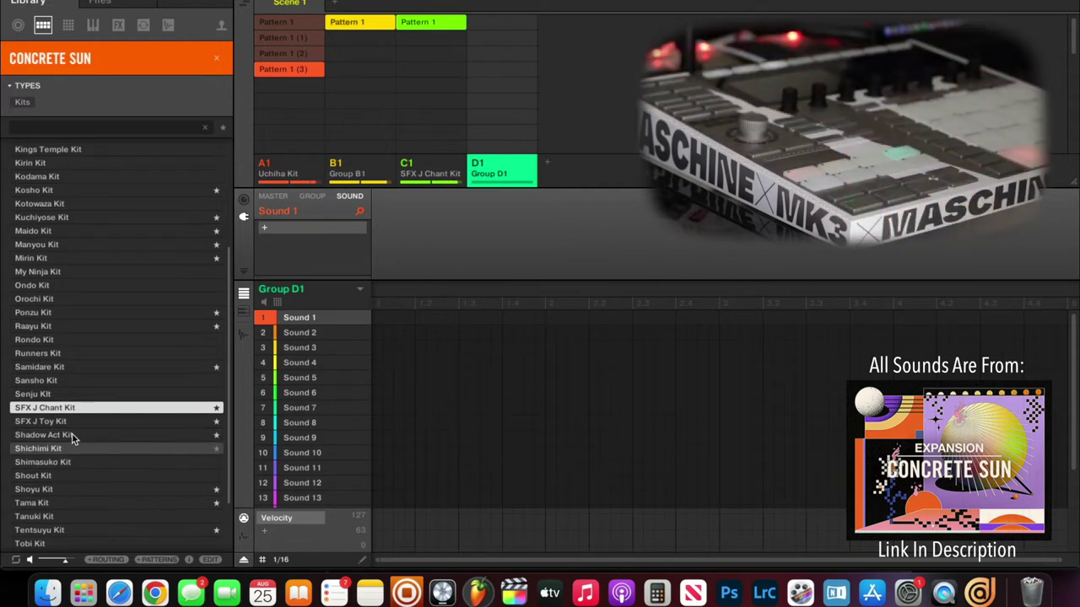
- Audition the SFX J Toy, Shadow Act, Tentsuyu, Tori, Uchiha, Yakushi, Yamamoto, Tanuki, Shichimi and Shout kits
click(72, 420)
click(84, 434)
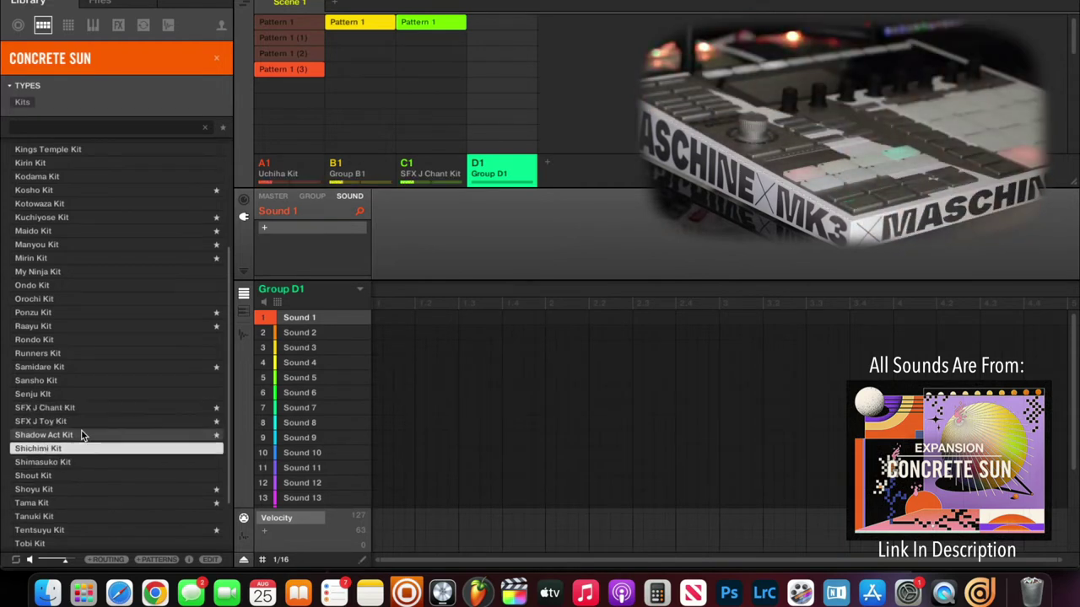
click(97, 528)
scroll(100, 498, down, 3)
click(101, 491)
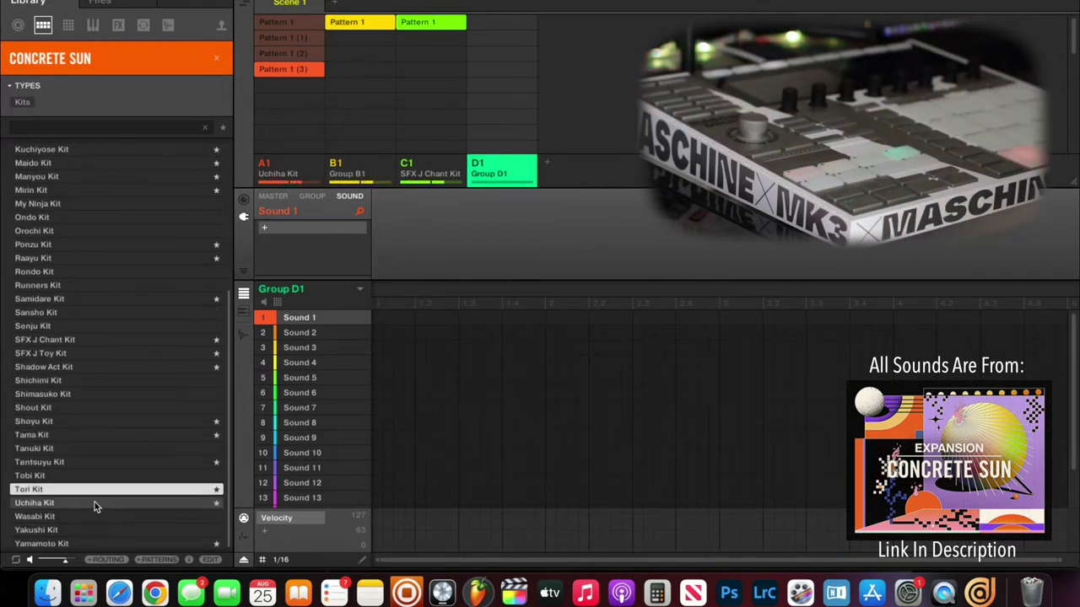
click(95, 503)
click(105, 530)
click(108, 543)
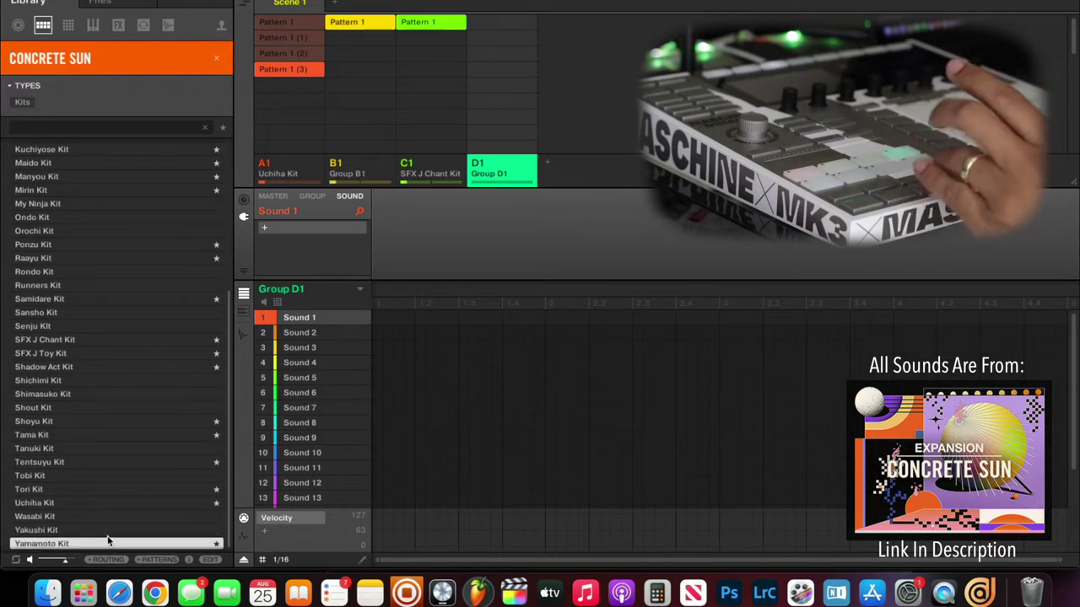
click(111, 449)
key(Up)
key(Up)
key(Up)
key(Up)
key(Up)
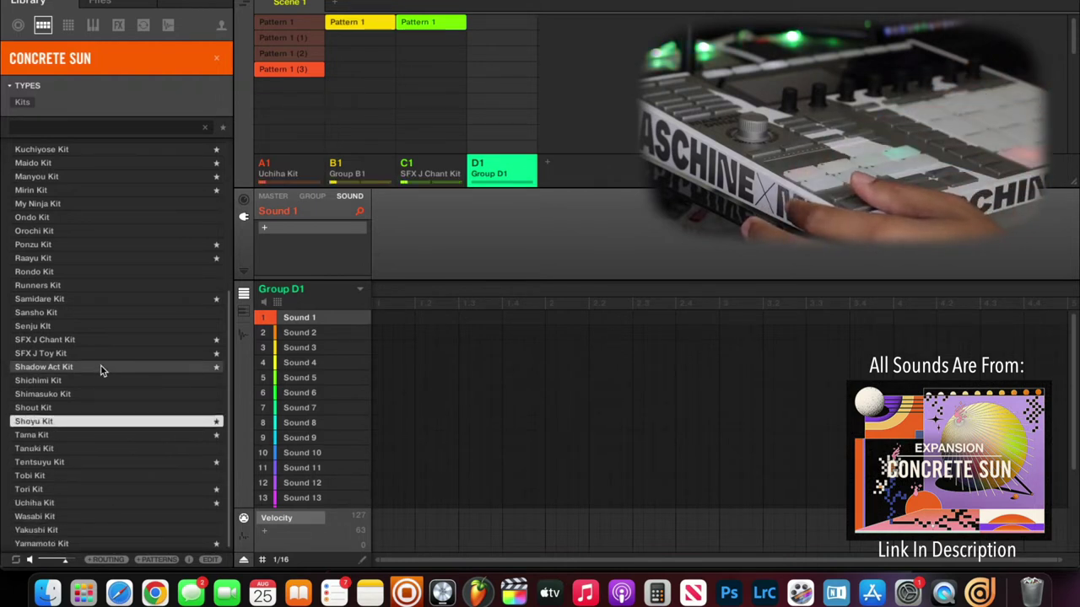
key(Down)
key(Down)
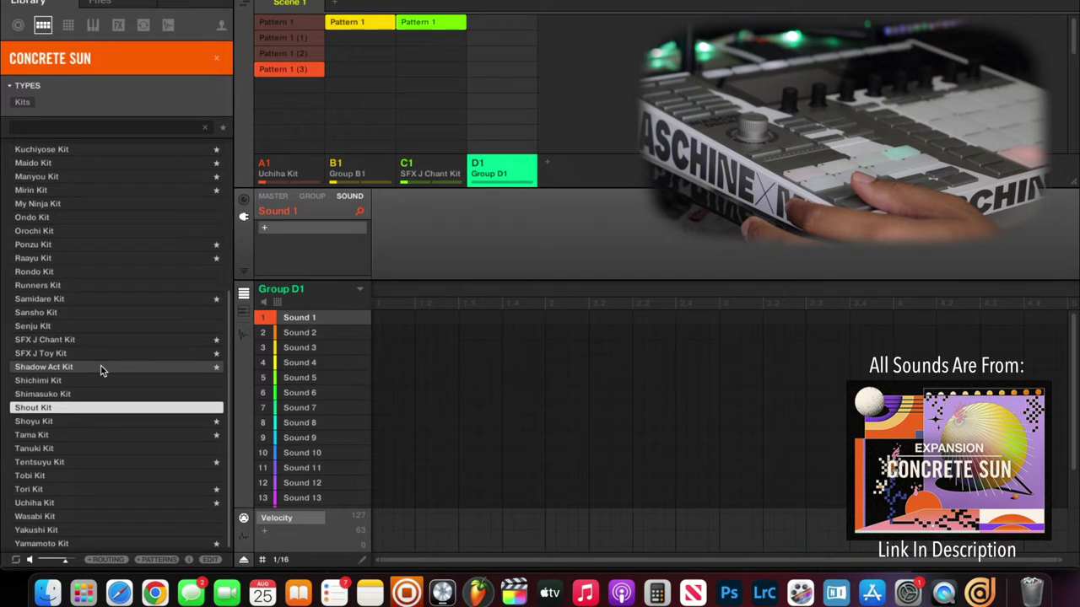
- Load Shout Kit into D1, create its pattern with a FuFu Shout hit, then add group E1
double_click(155, 406)
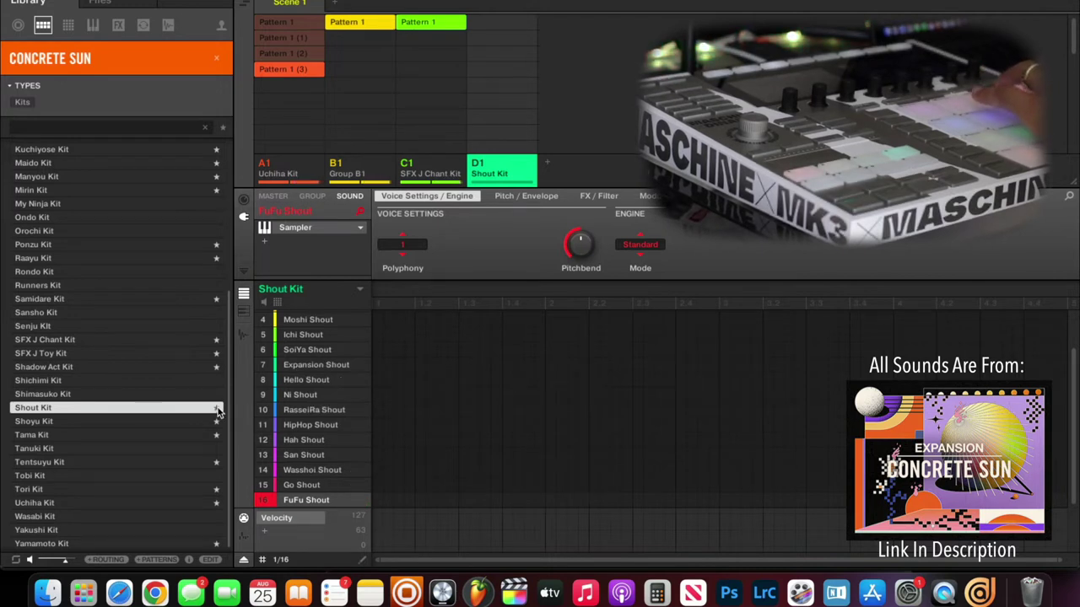
double_click(539, 323)
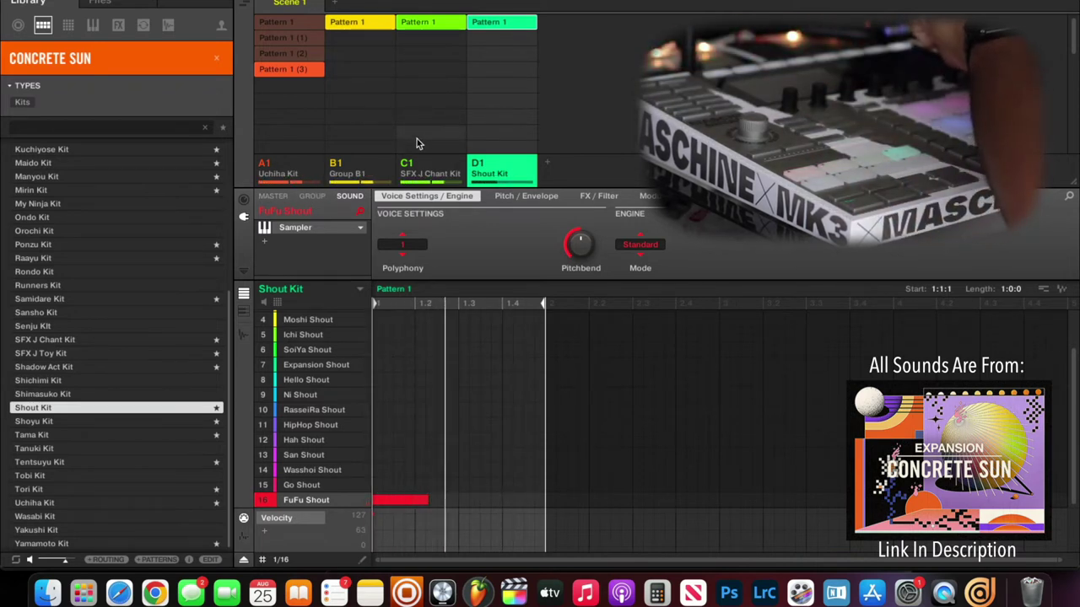
click(546, 162)
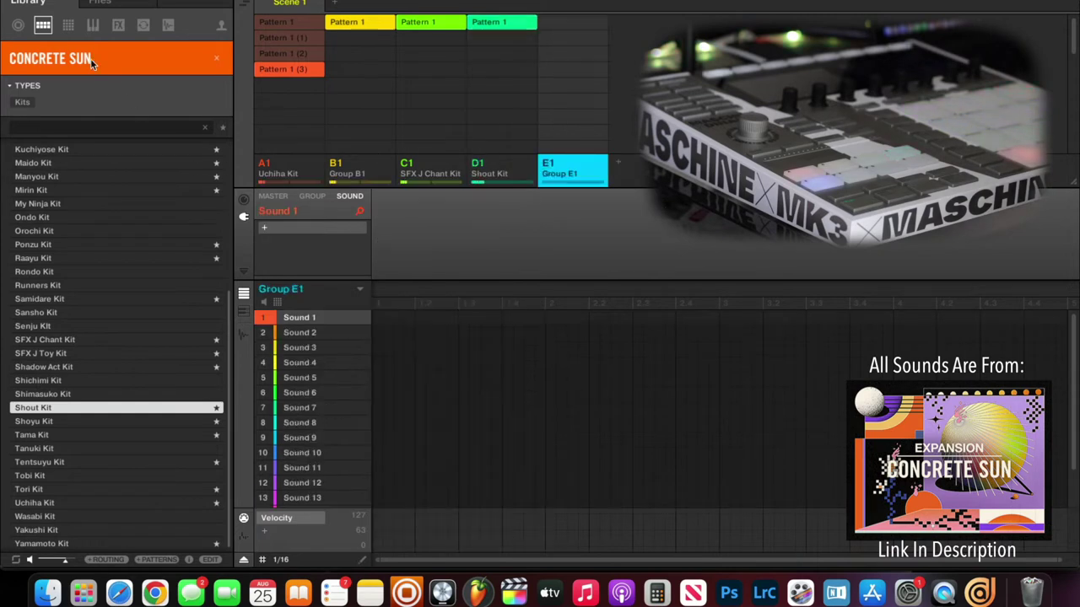
- Audition Perc Samidare, ClosedHH Kodama and Tori one-shots, then put Crash Samidare into Uchiha Kit slot 9
click(69, 25)
scroll(79, 357, down, 5)
click(80, 380)
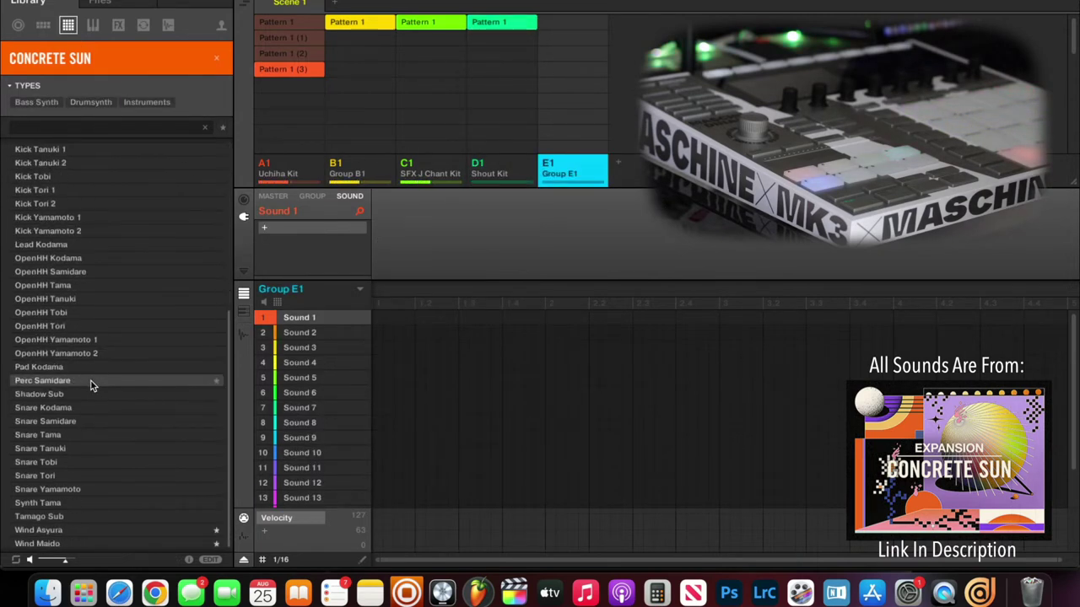
scroll(88, 363, up, 5)
click(76, 230)
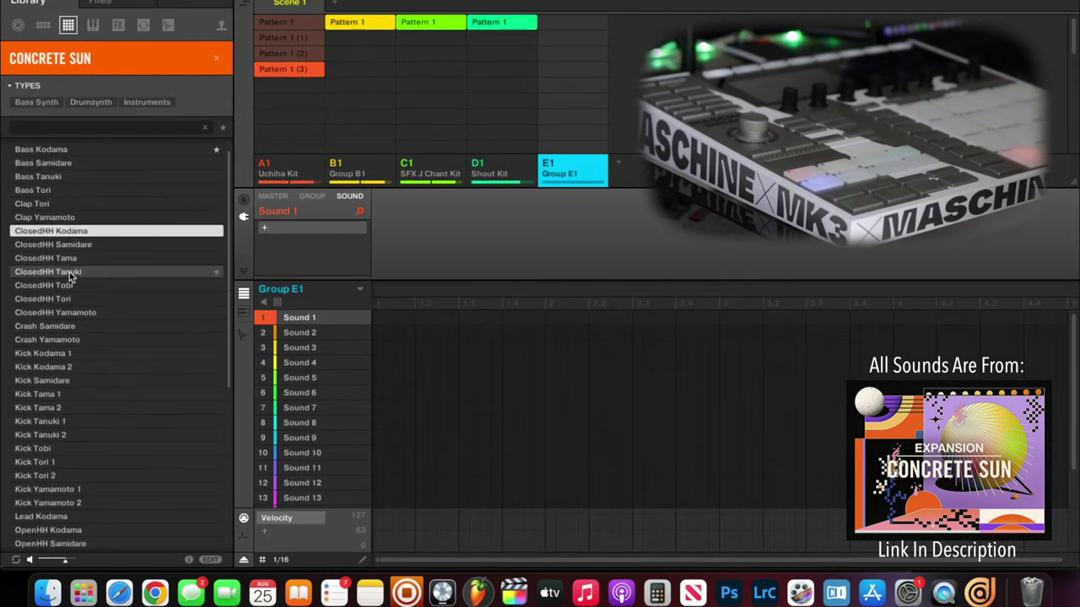
click(69, 300)
click(73, 327)
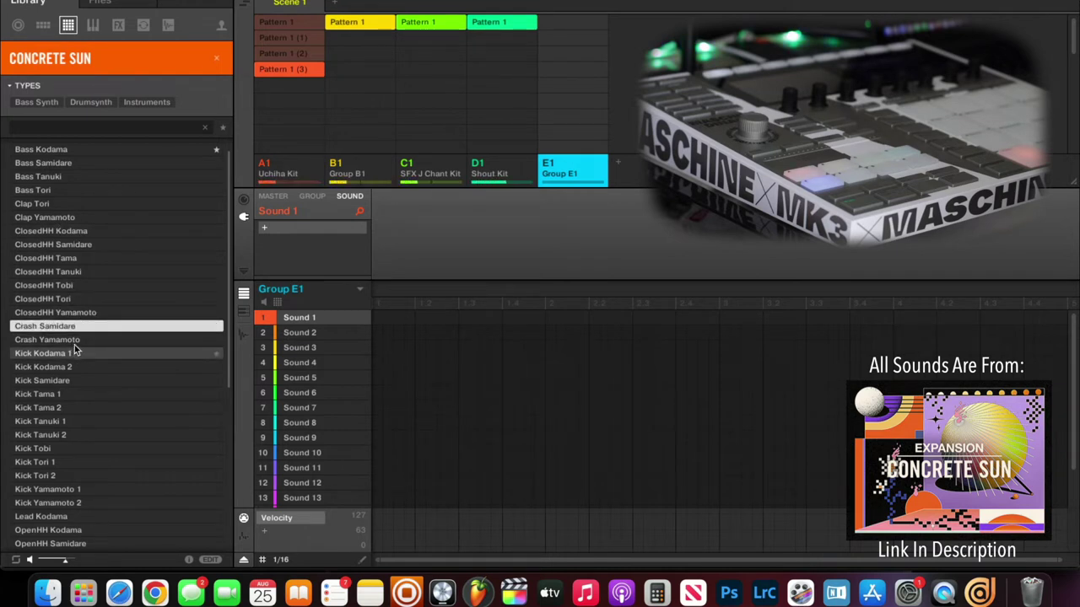
click(287, 173)
drag(72, 326, 301, 409)
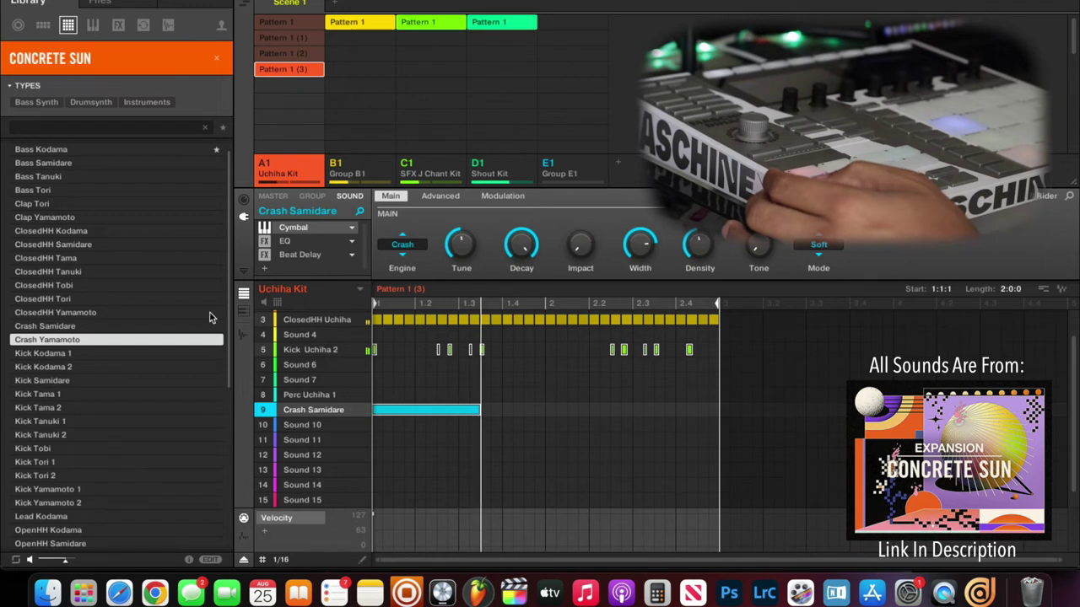
- Audition the ClosedHH and OpenHH one-shots (Samidare through Yamamoto 2) and Perc Samidare
click(156, 271)
click(151, 244)
scroll(135, 355, down, 5)
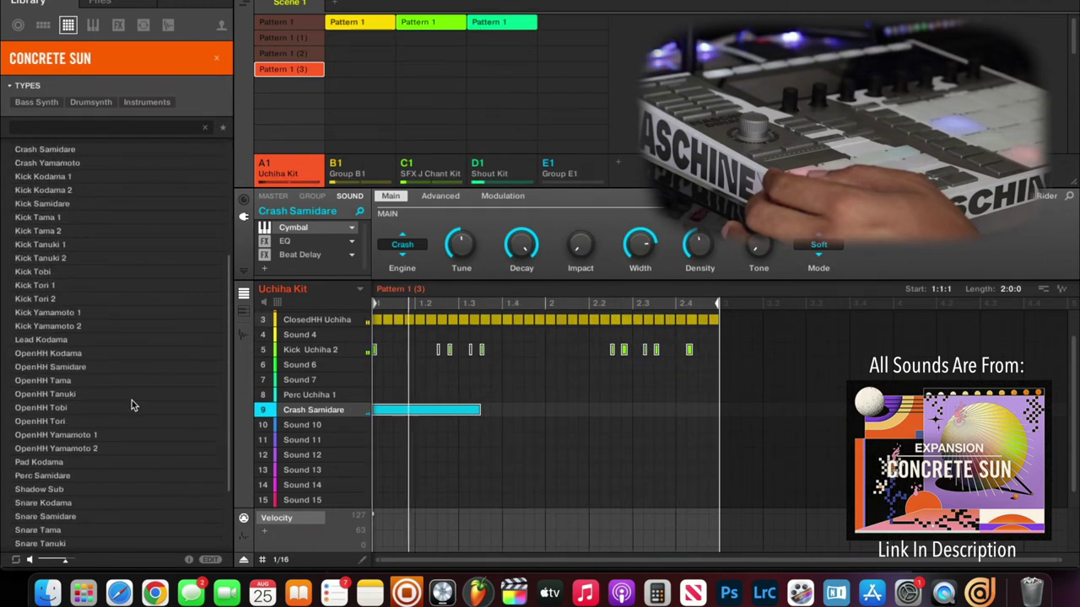
click(93, 368)
click(79, 354)
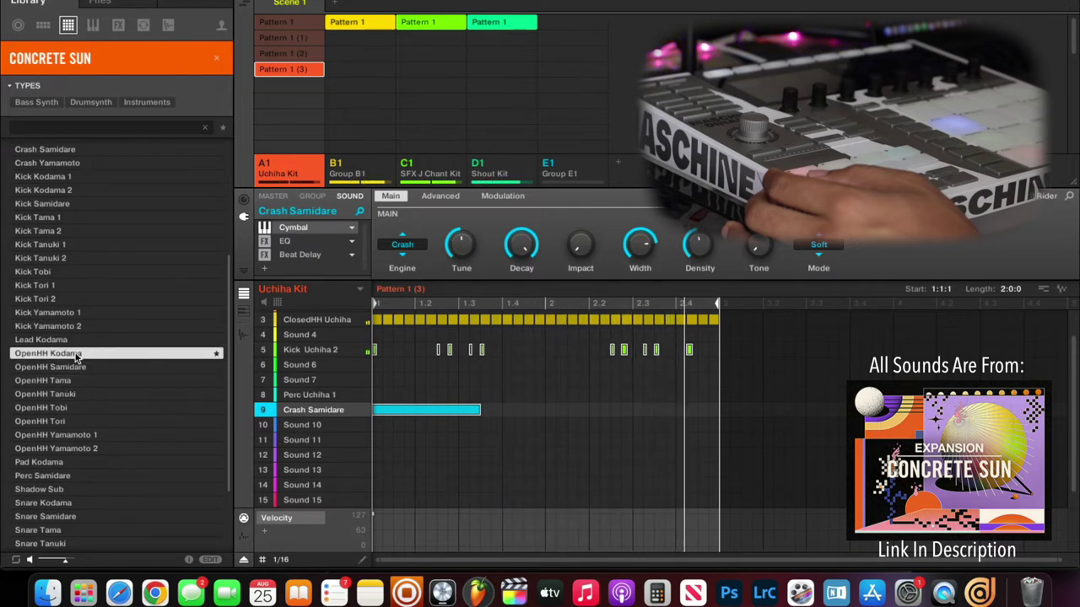
click(77, 381)
click(76, 394)
click(76, 407)
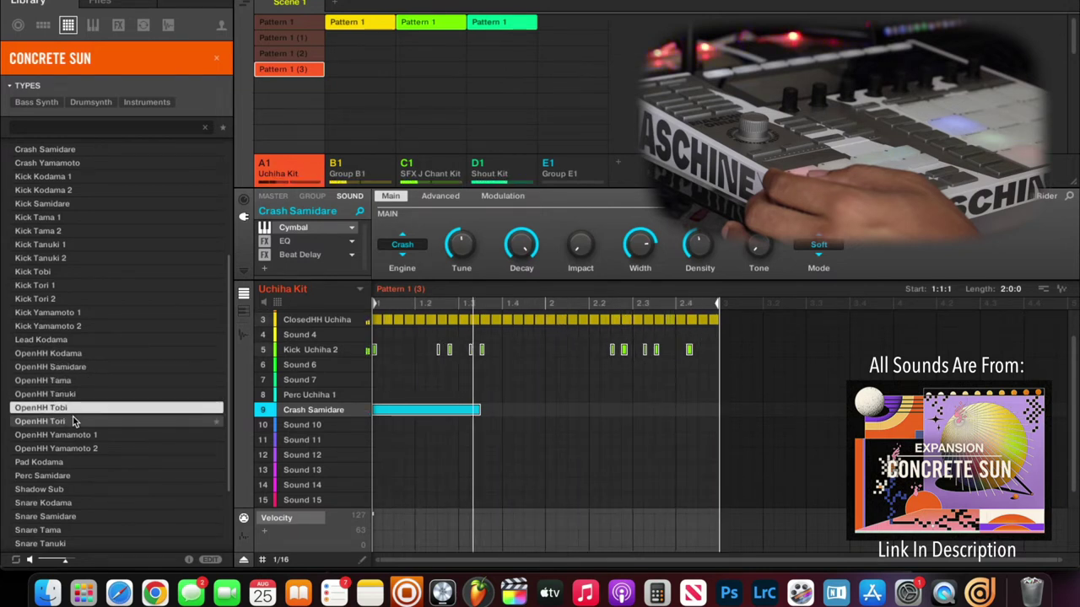
click(75, 421)
click(75, 435)
click(76, 447)
click(75, 475)
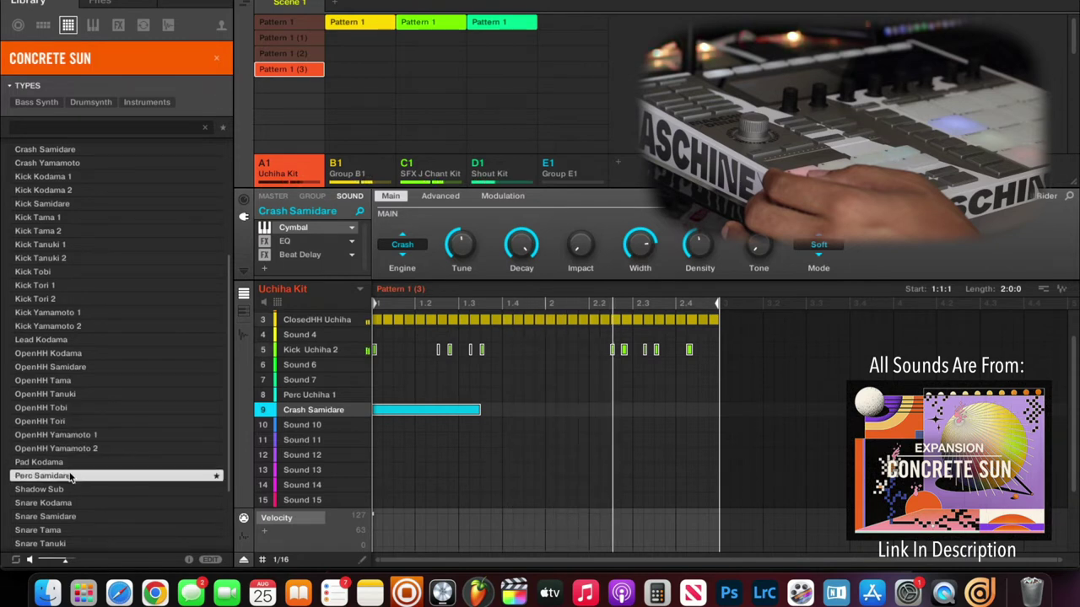
- Preview the snare, Tamago Sub, Wind, ClosedHH Yamamoto and Bass Tori one-shots, then list instrument presets
scroll(75, 485, down, 3)
click(74, 490)
click(80, 465)
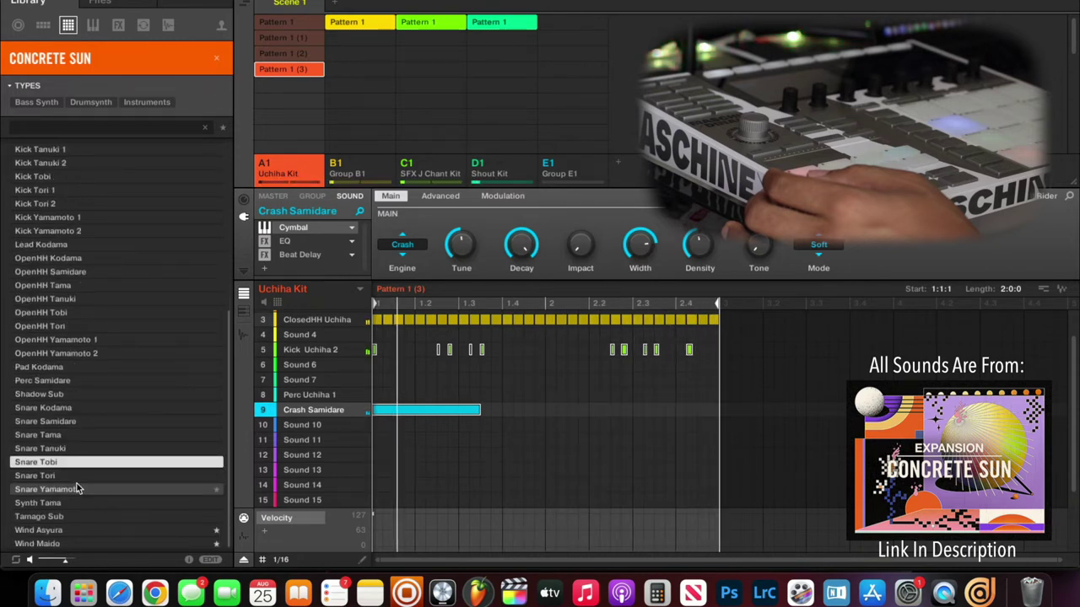
click(77, 487)
click(84, 516)
click(88, 529)
click(93, 544)
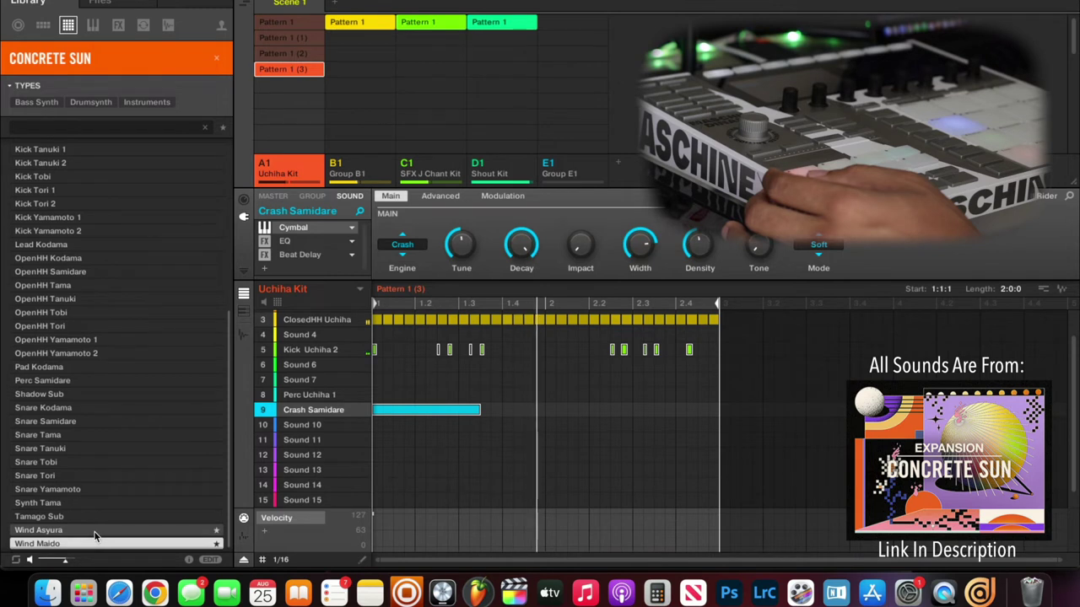
click(85, 421)
scroll(88, 380, up, 7)
click(88, 325)
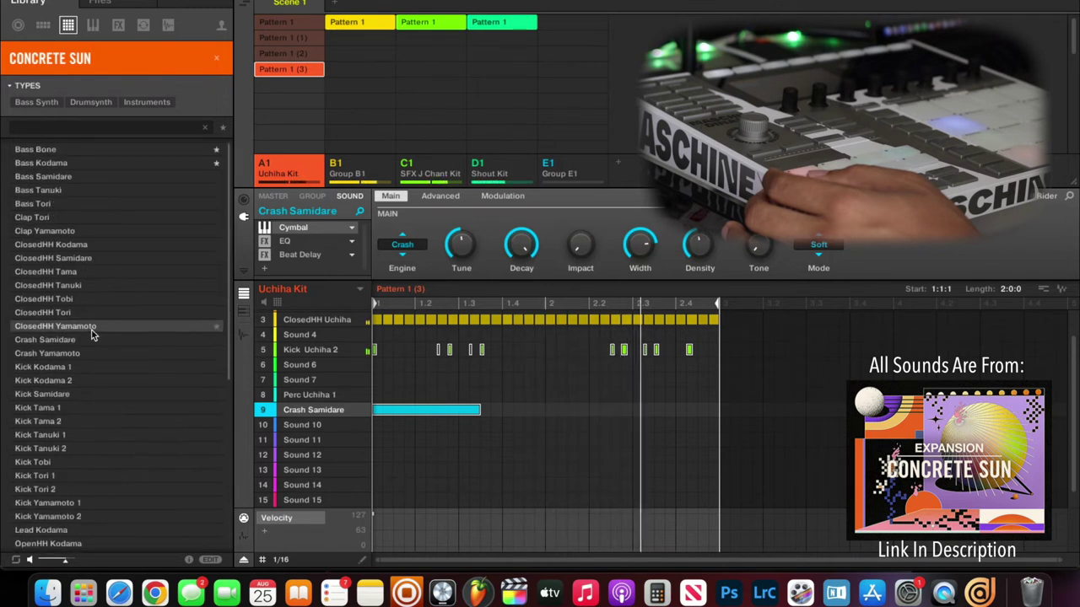
click(107, 204)
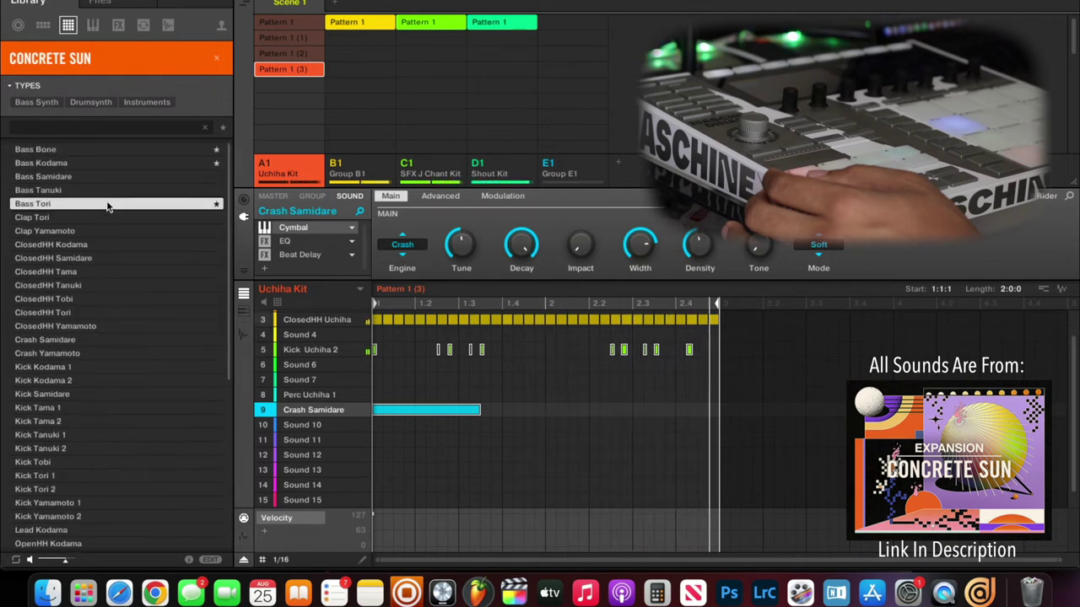
click(93, 26)
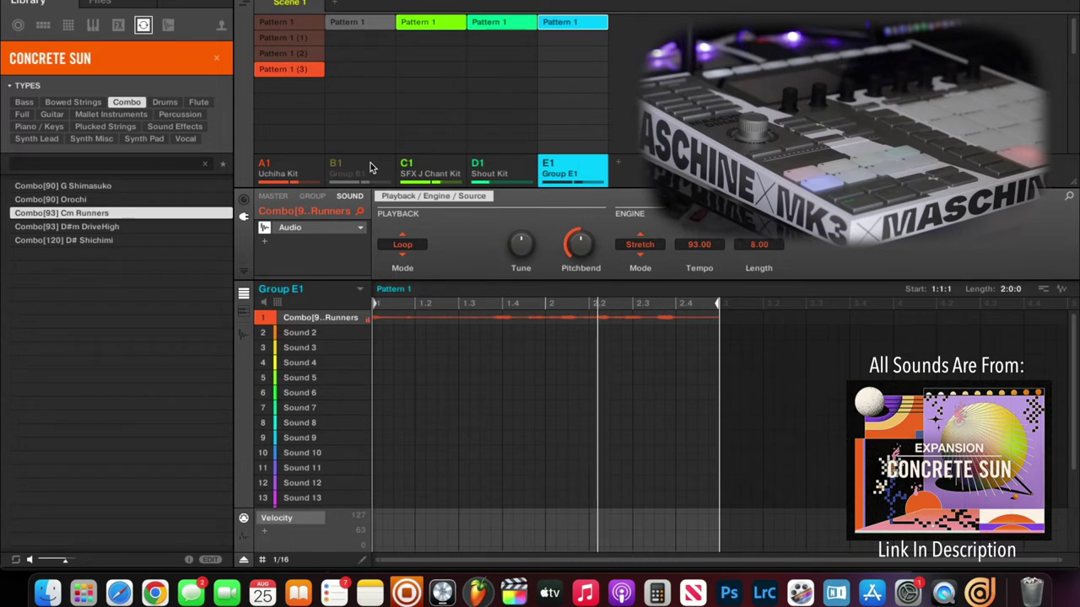
- Mute the Shout Kit group D1 and add a new empty group F1
click(483, 163)
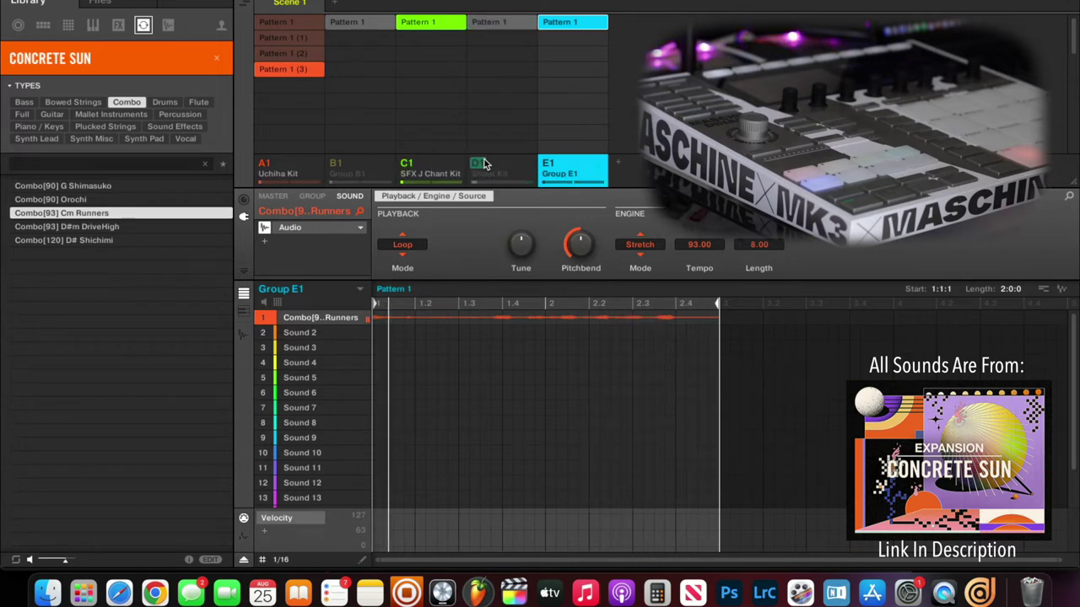
click(617, 163)
- Preview the Drive High Kit, then pick the Bass Bone sound from single sounds
click(43, 26)
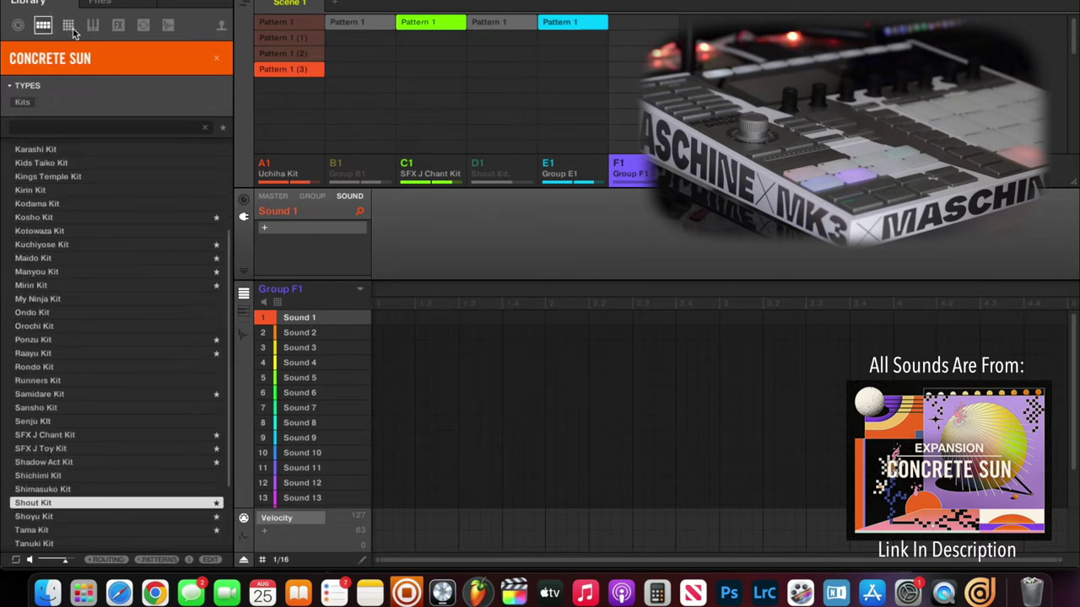
scroll(92, 194, up, 5)
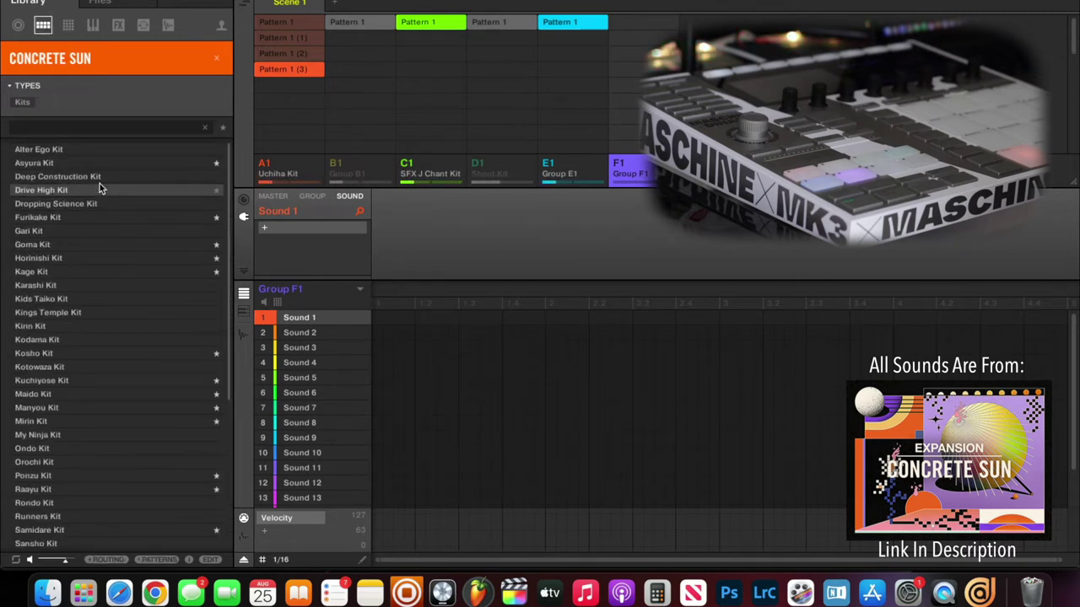
click(99, 190)
click(71, 28)
click(98, 151)
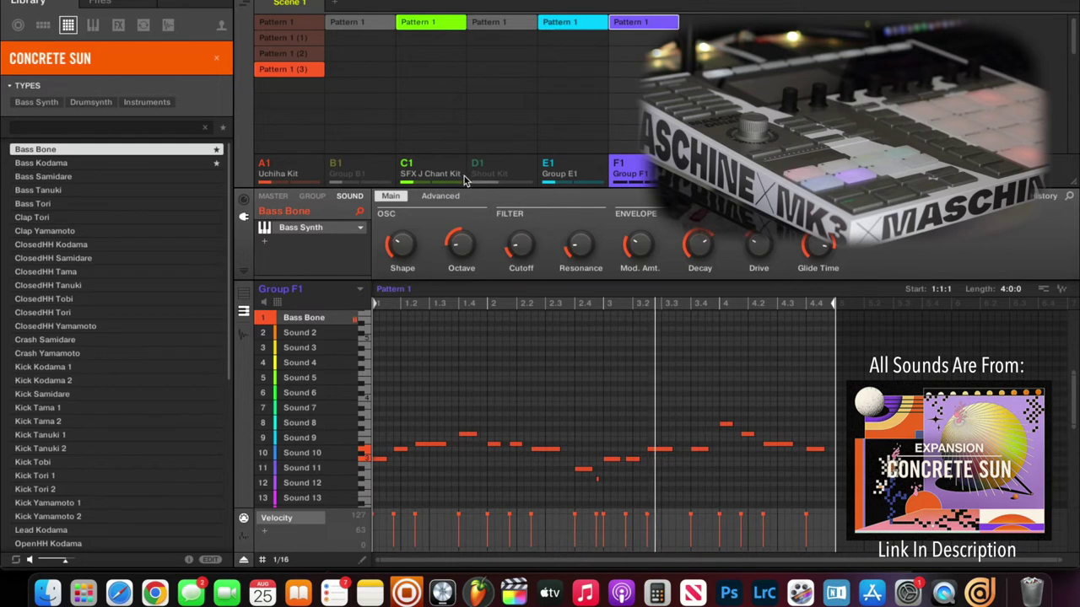
- Unmute the SFX J Chant Kit and Shout Kit groups, then show the Uchiha Kit pattern
click(406, 163)
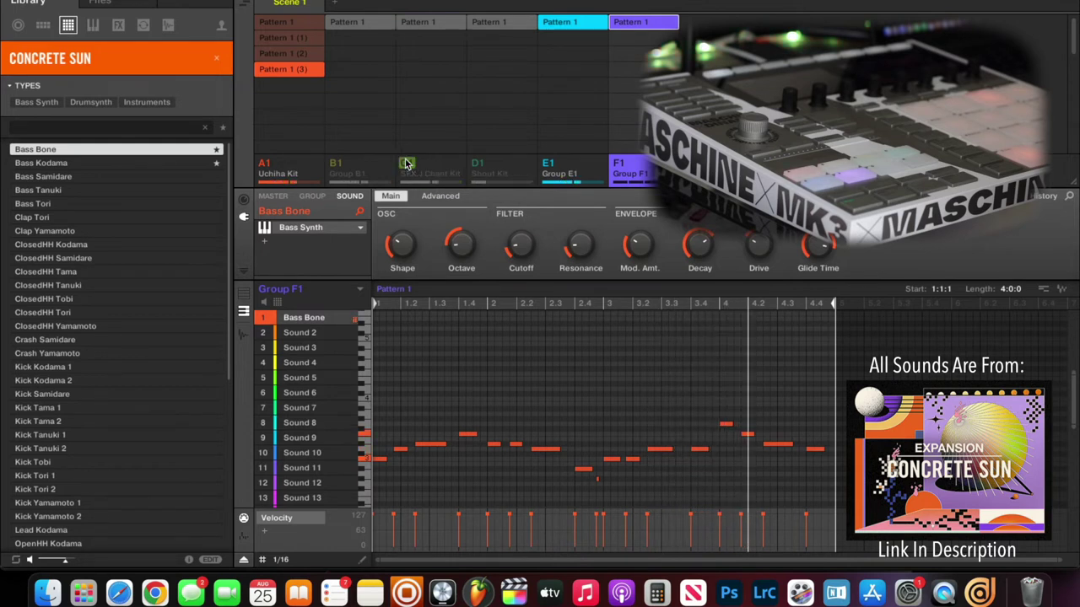
click(406, 163)
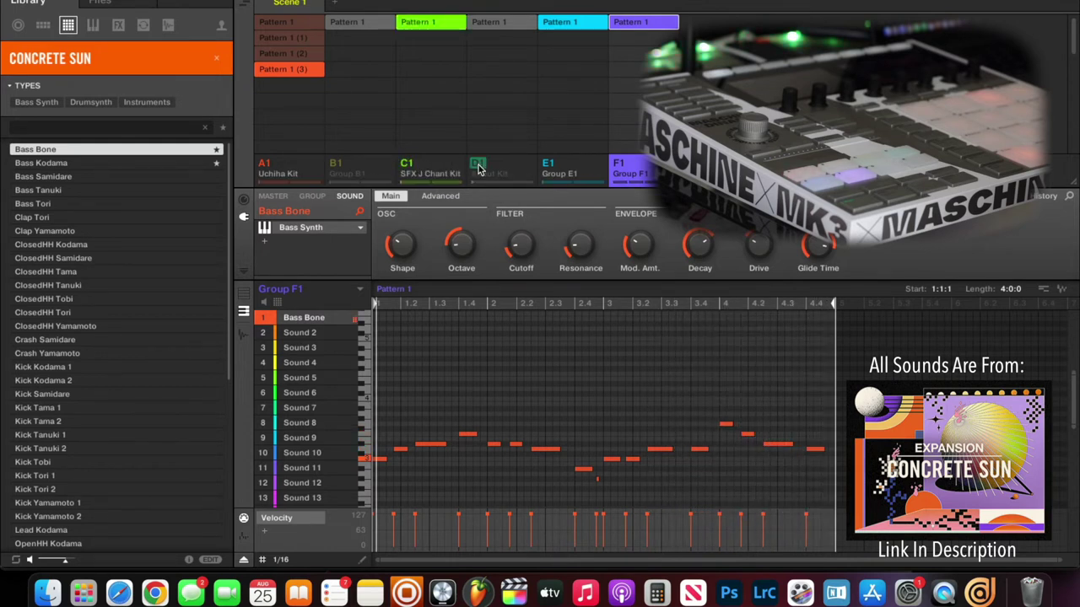
click(479, 164)
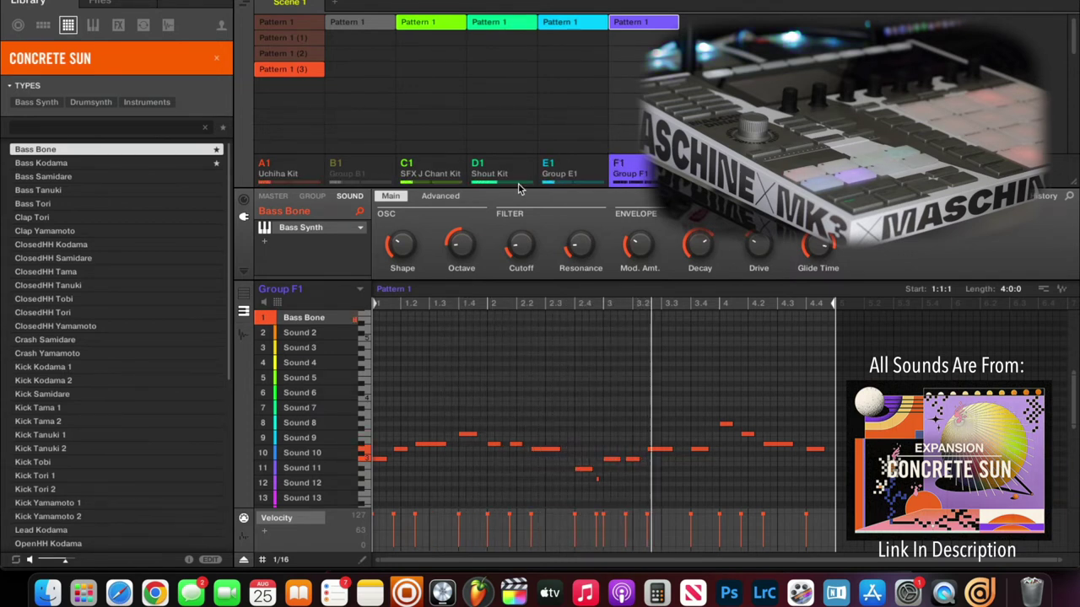
click(318, 171)
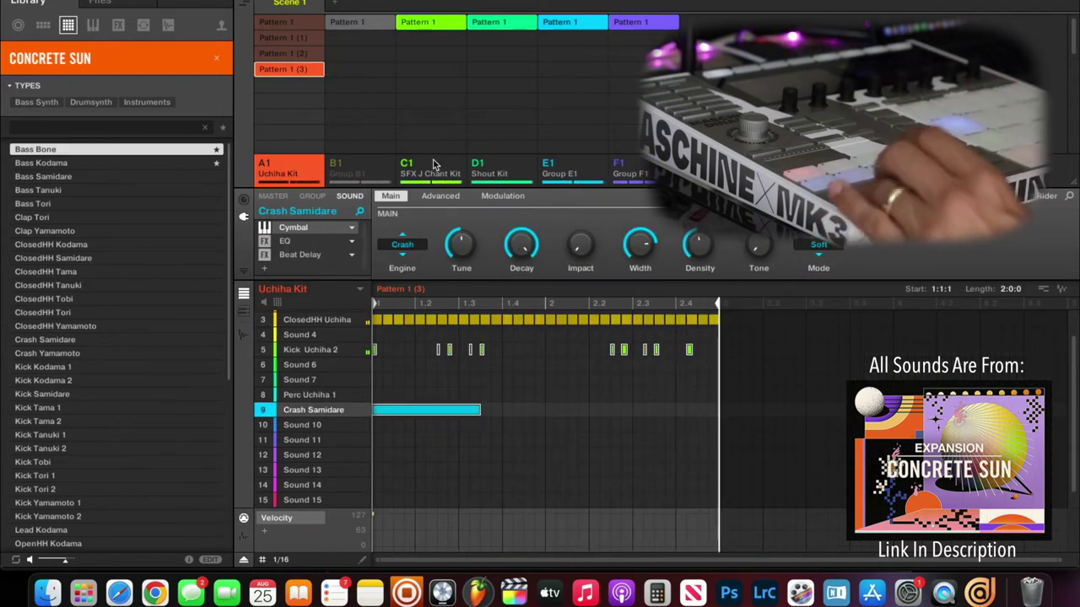
- Audition SFX Goma 1, SFX Rondo 1, SFX Tama 2 and Swoosh Sansho
scroll(100, 336, down, 10)
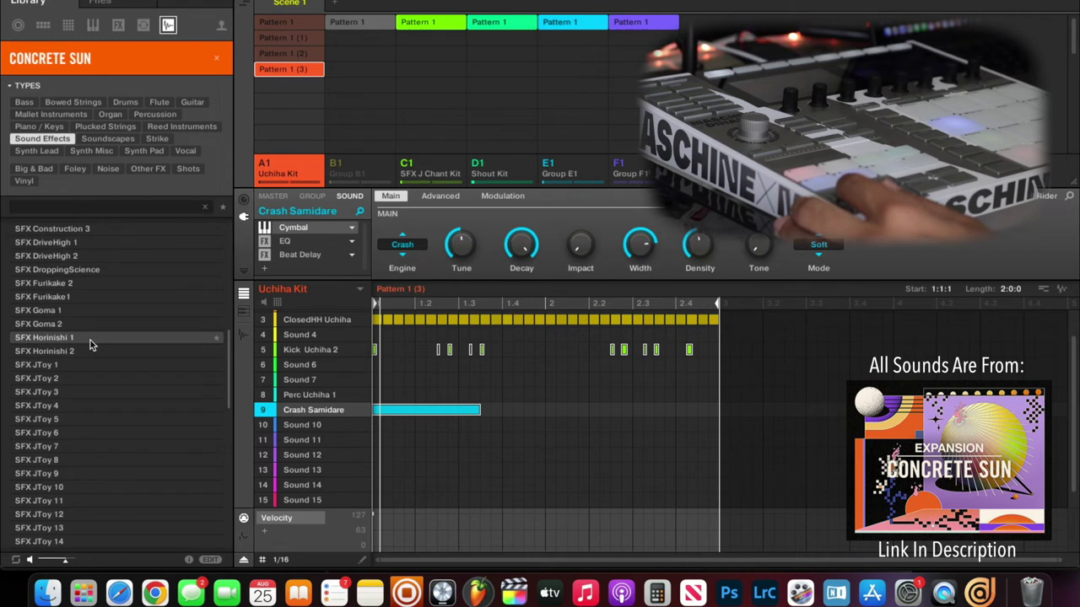
click(74, 310)
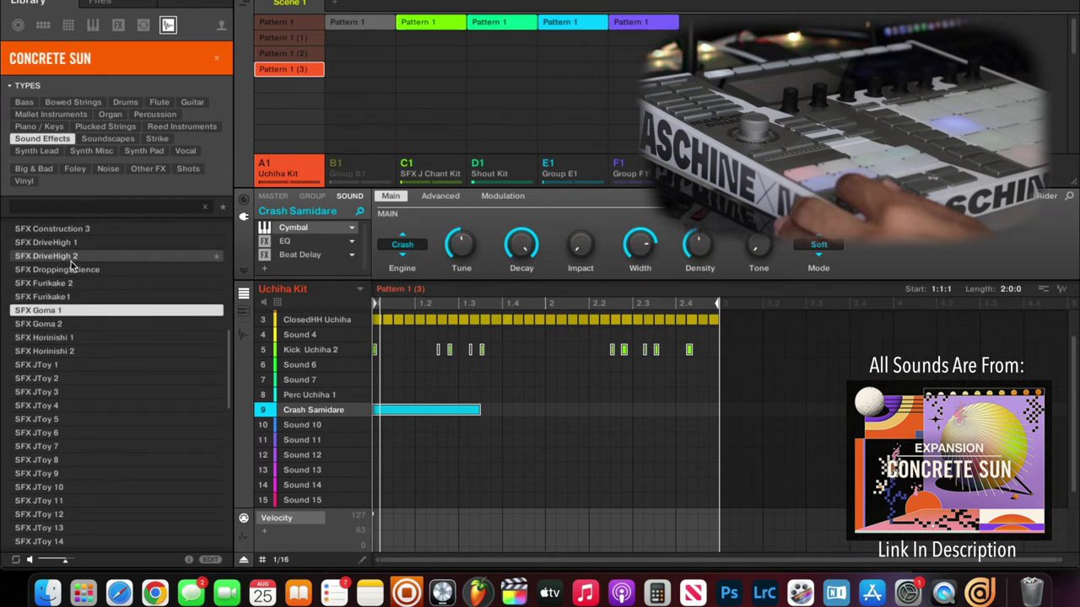
scroll(83, 415, down, 8)
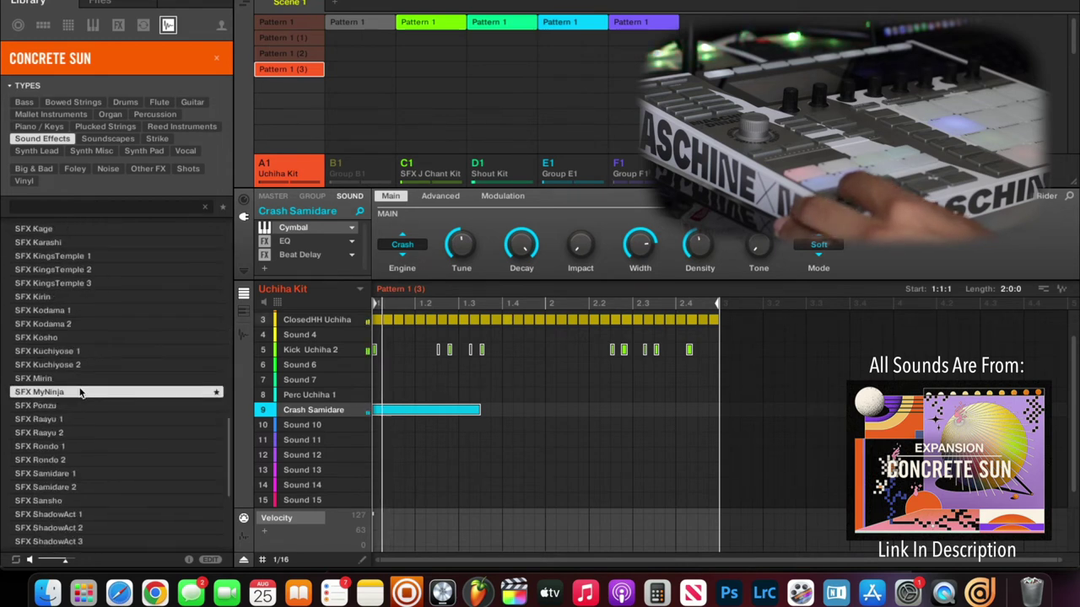
click(94, 447)
scroll(96, 439, down, 5)
click(95, 421)
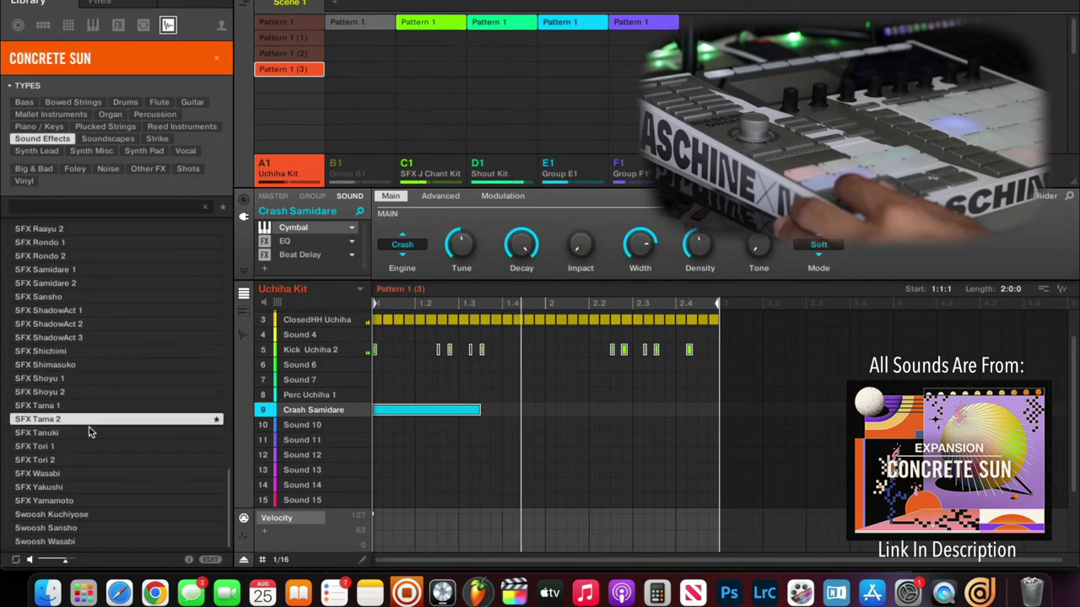
click(88, 527)
- Load Swoosh Wasabi into sound slot 10 and add a hit near beat 2.4
click(82, 542)
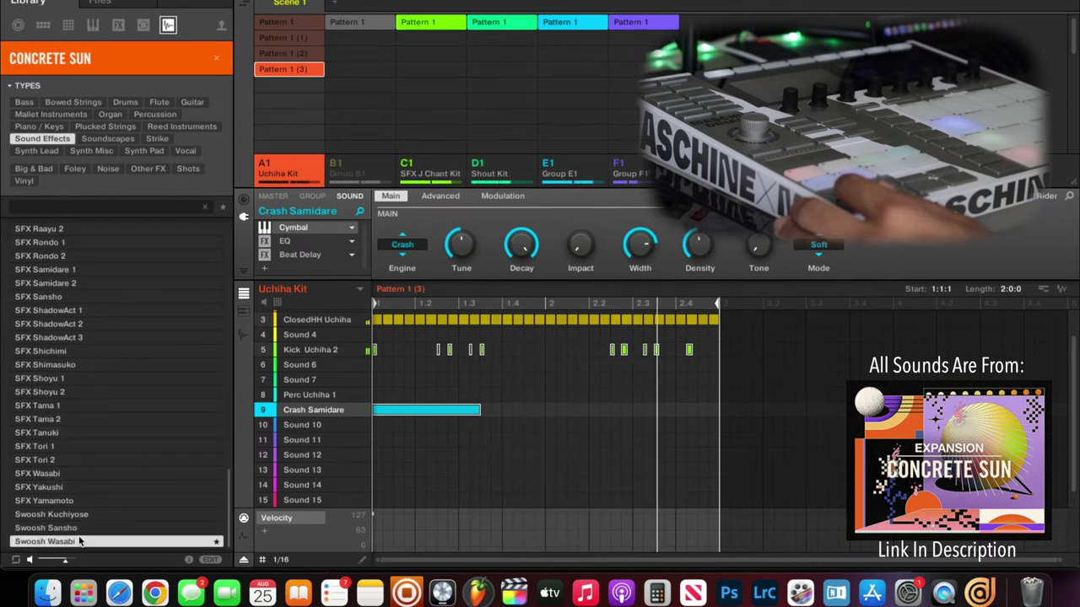
drag(74, 541, 279, 427)
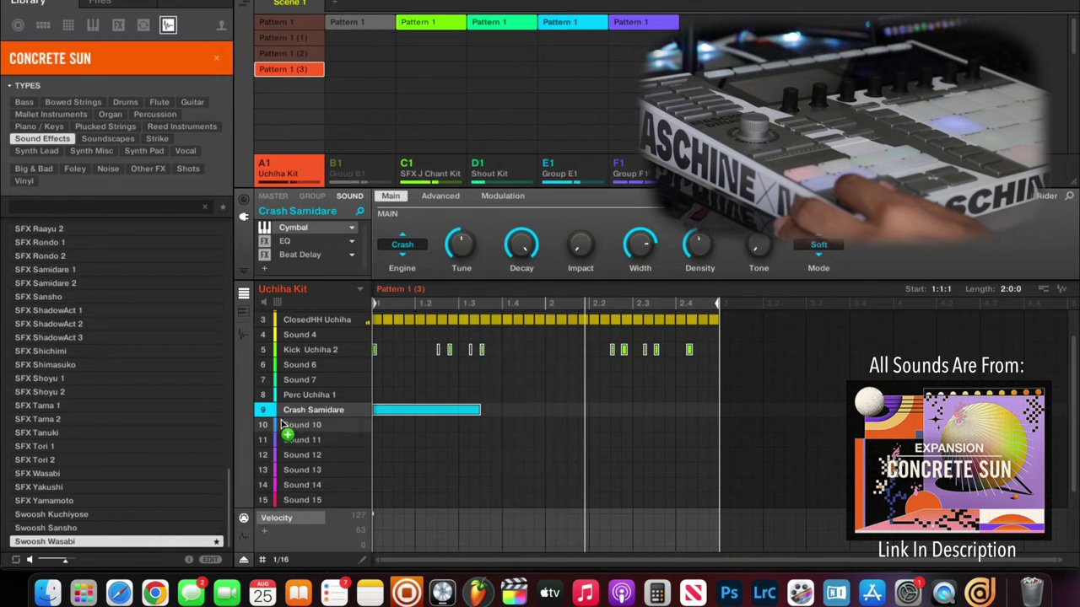
click(680, 424)
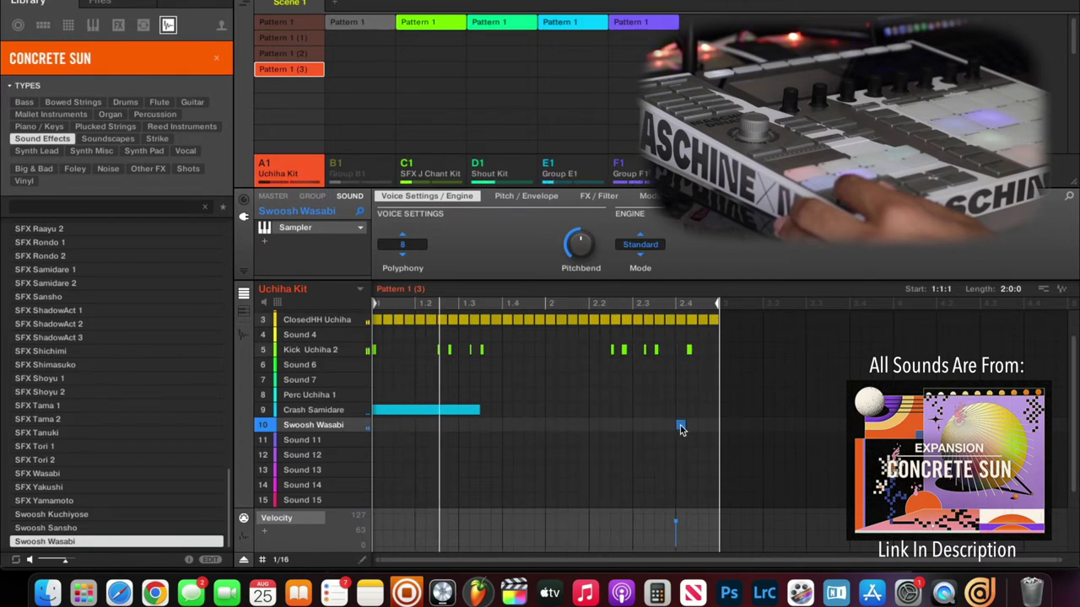
- Move the Swoosh Wasabi hit to beat 2.3, select Perc Uchiha 1, and filter to Vocal sounds
drag(679, 425, 634, 426)
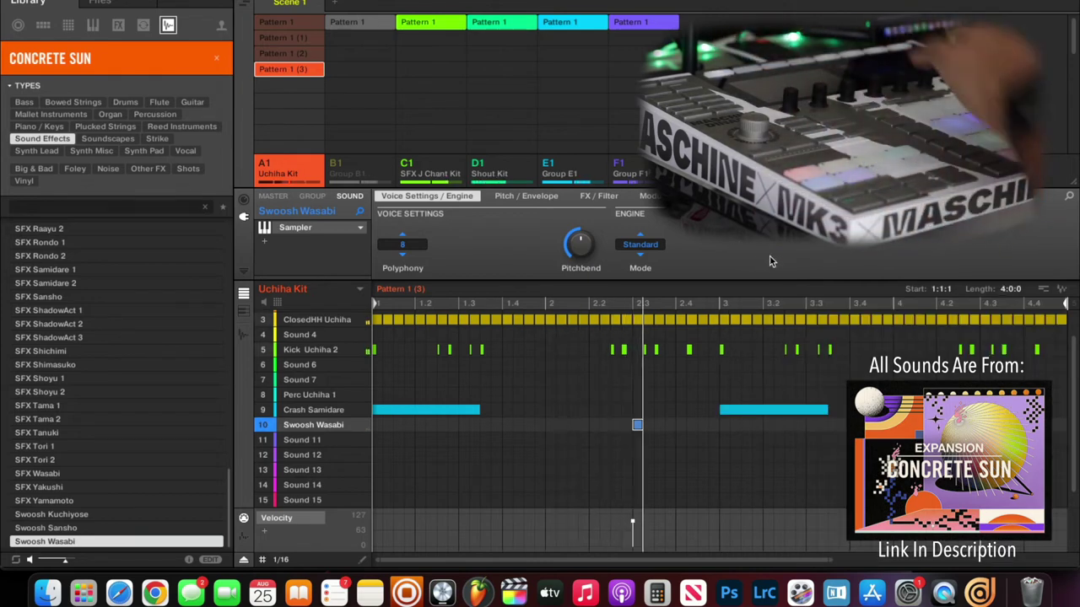
drag(676, 387, 633, 452)
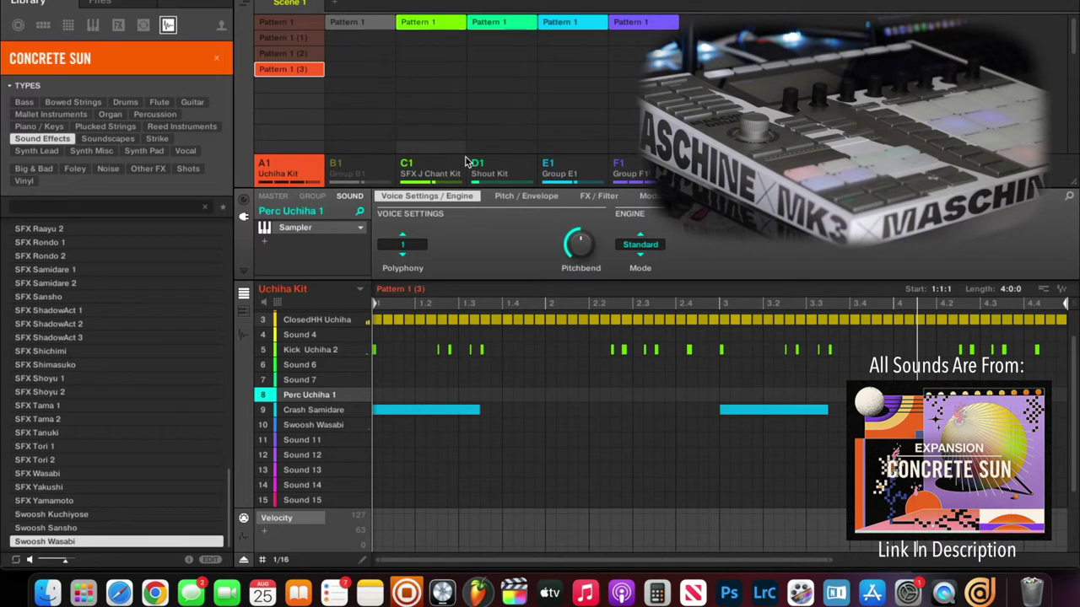
click(186, 152)
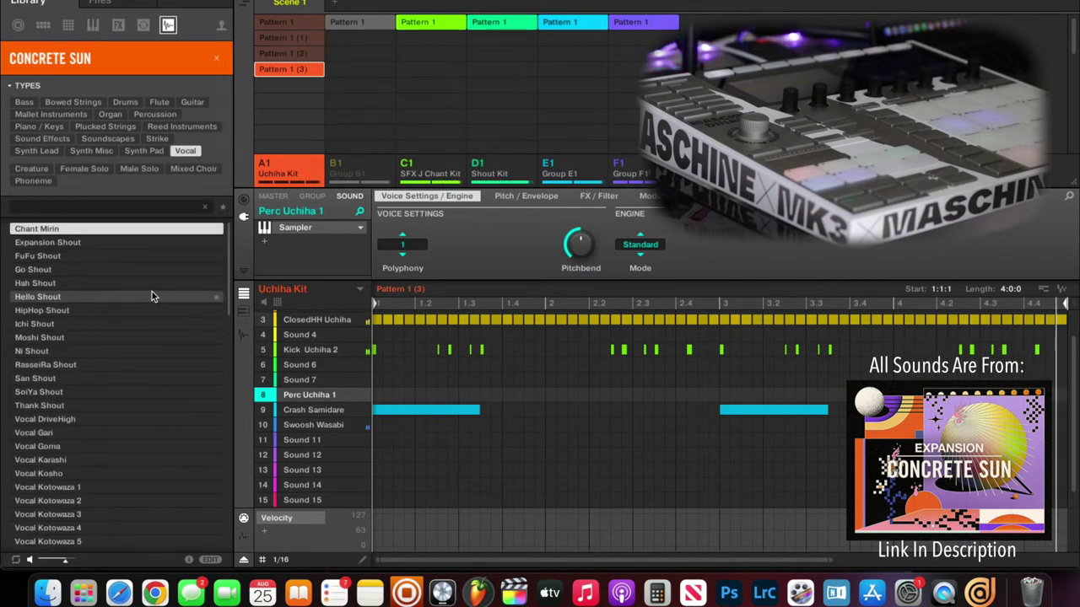
- Audition Hello Shout and the next two shout sounds
click(151, 295)
click(129, 312)
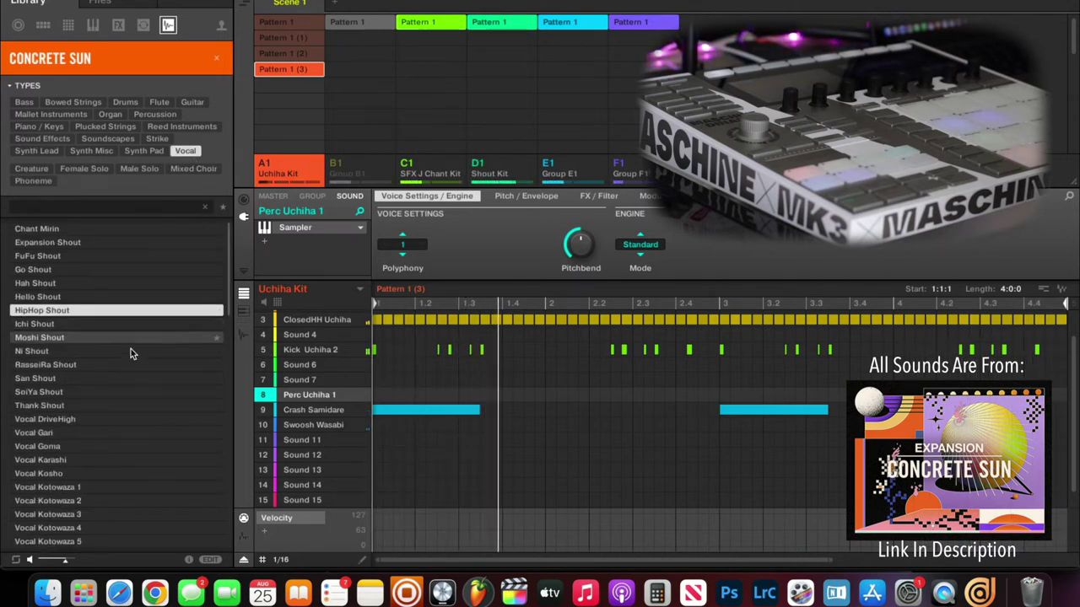
click(108, 355)
- Audition another shout, Vocal Mirin 2 and Vox JChant 2
click(108, 381)
scroll(108, 379, down, 10)
click(105, 378)
scroll(108, 379, down, 10)
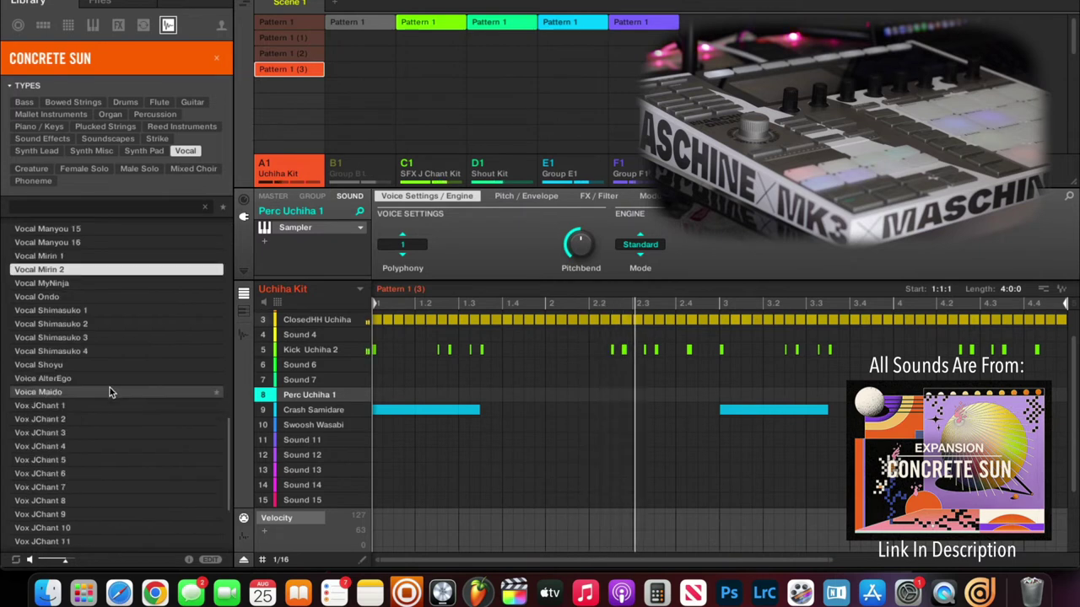
click(108, 385)
scroll(89, 337, up, 20)
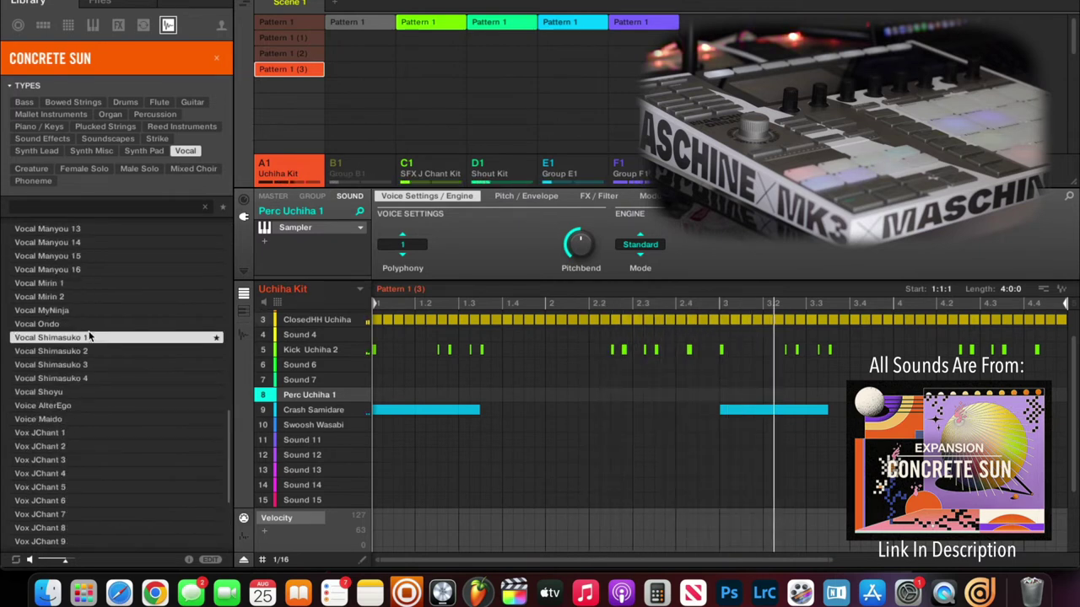
- Audition the Vocal Manyou 1 through 8 chops one by one
click(83, 310)
scroll(85, 310, up, 4)
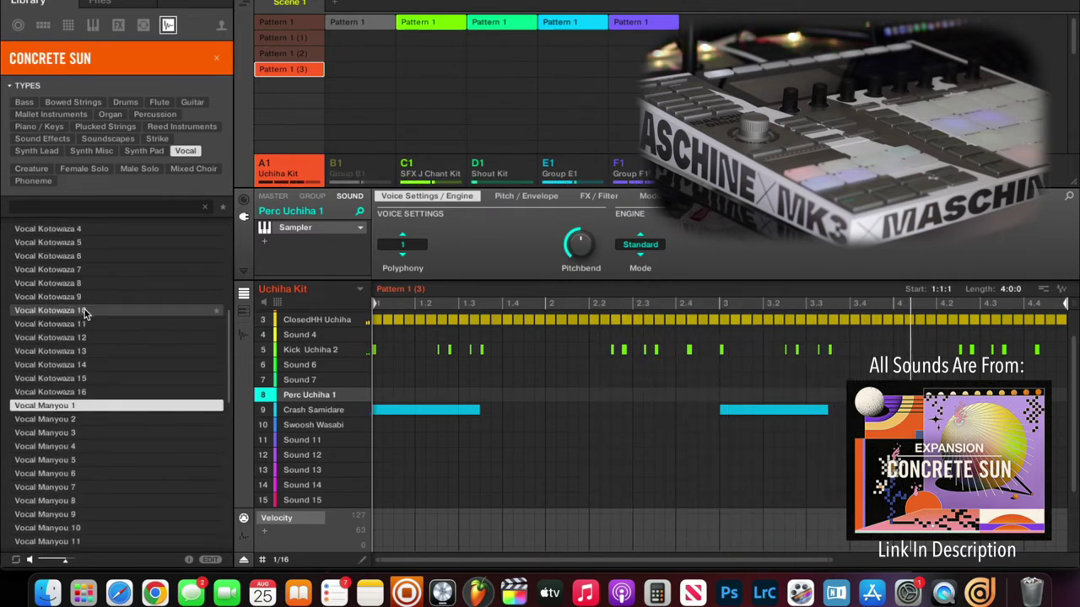
click(95, 421)
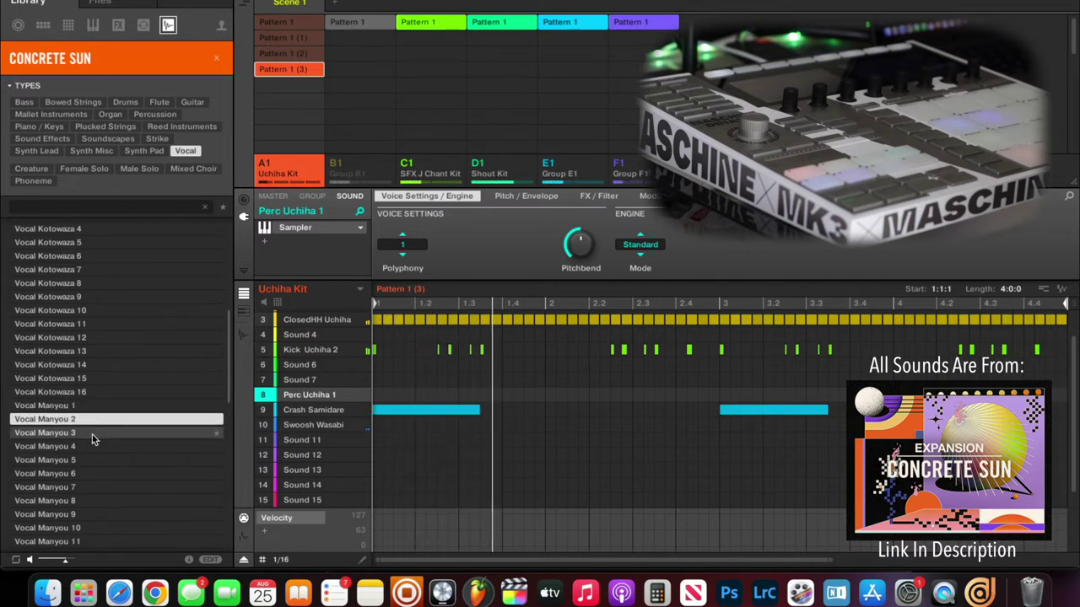
click(92, 434)
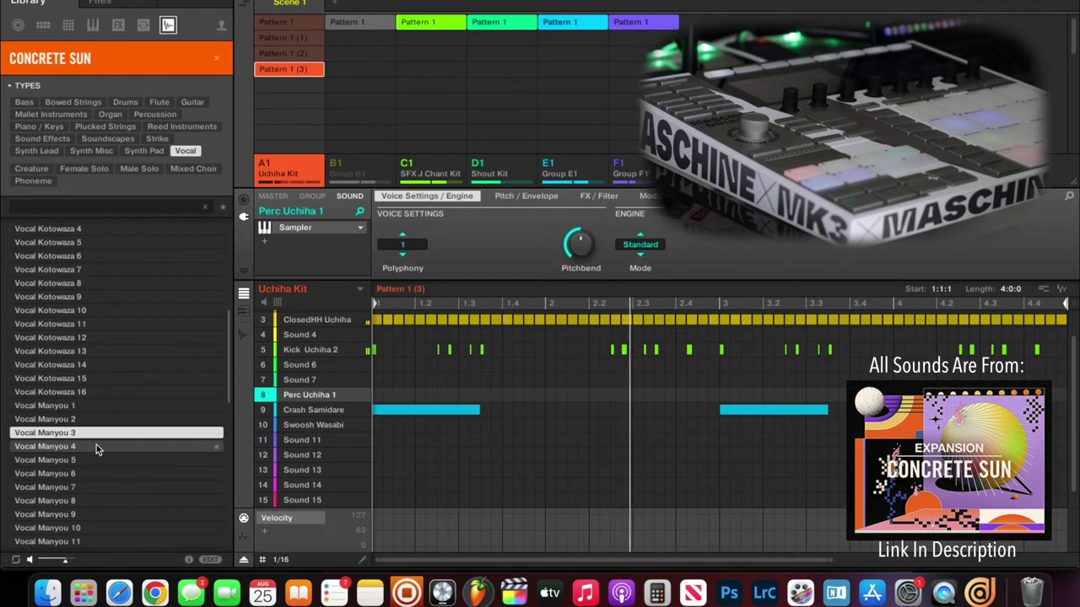
click(98, 446)
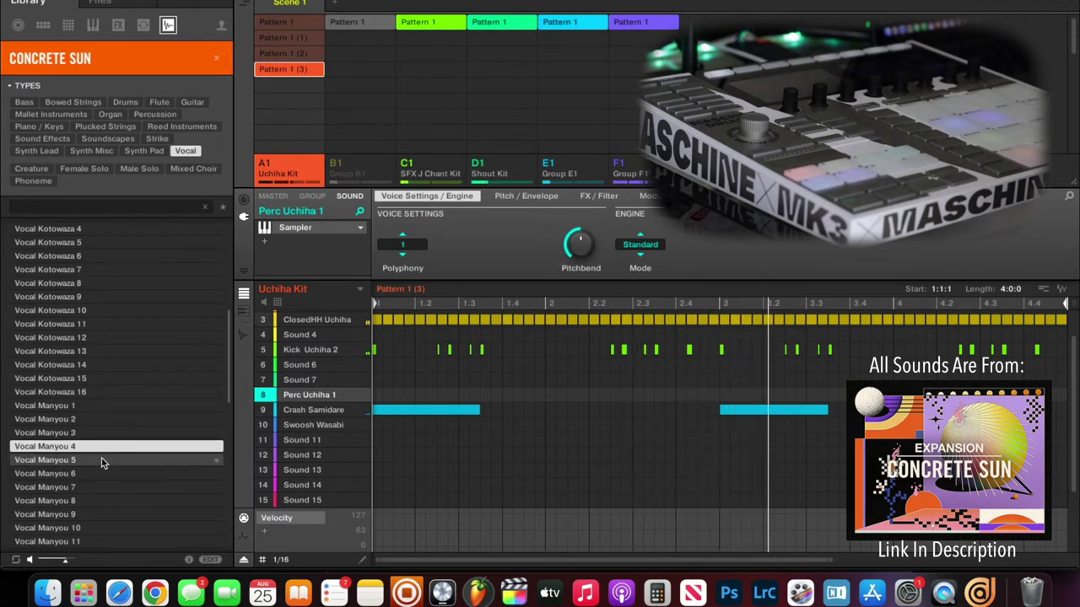
click(102, 460)
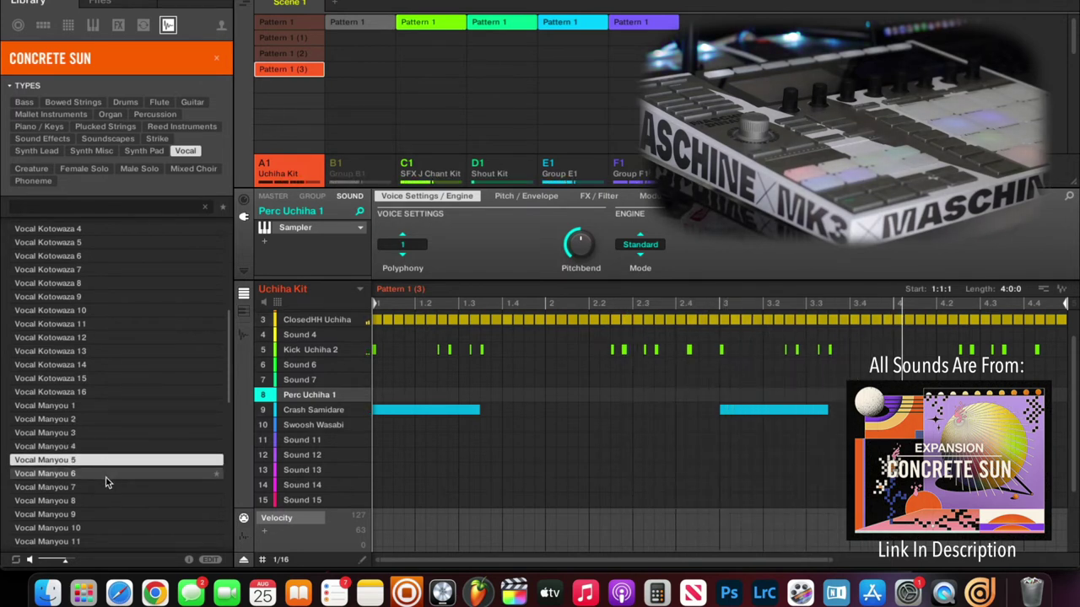
click(93, 477)
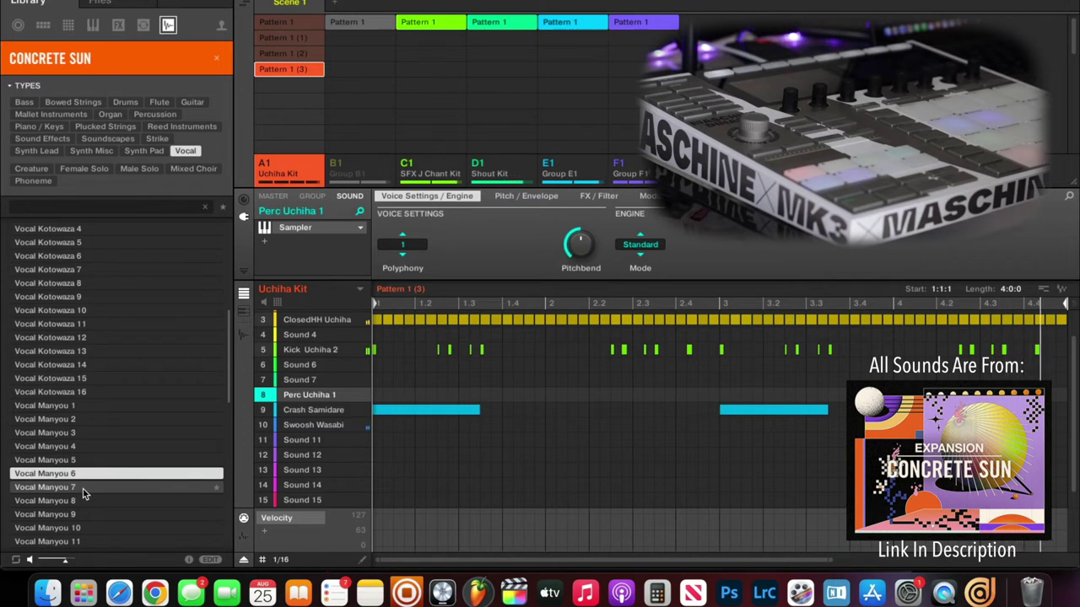
click(84, 490)
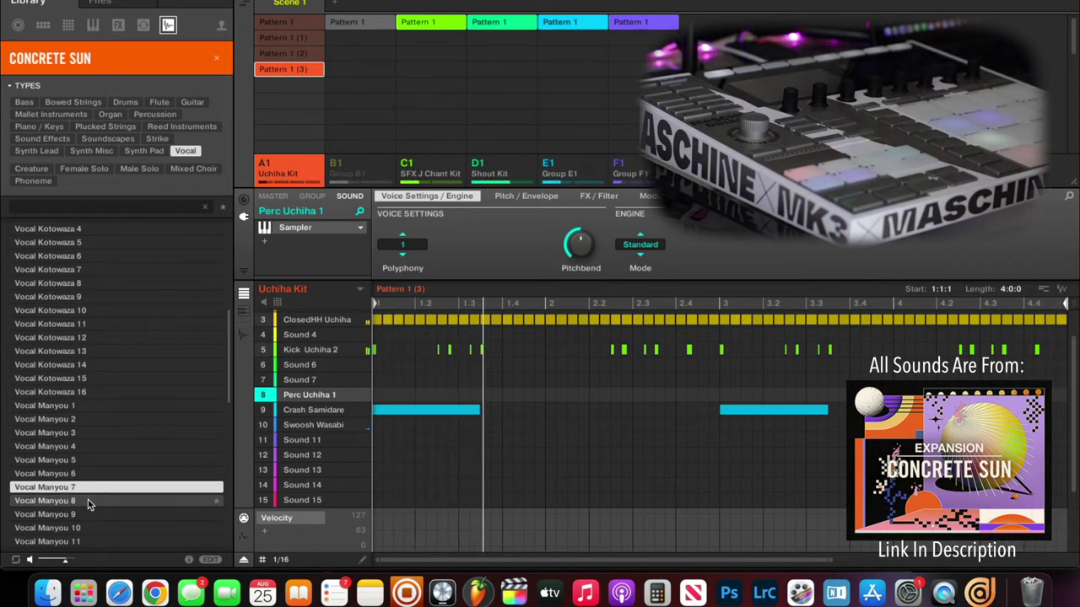
click(88, 499)
scroll(80, 321, up, 8)
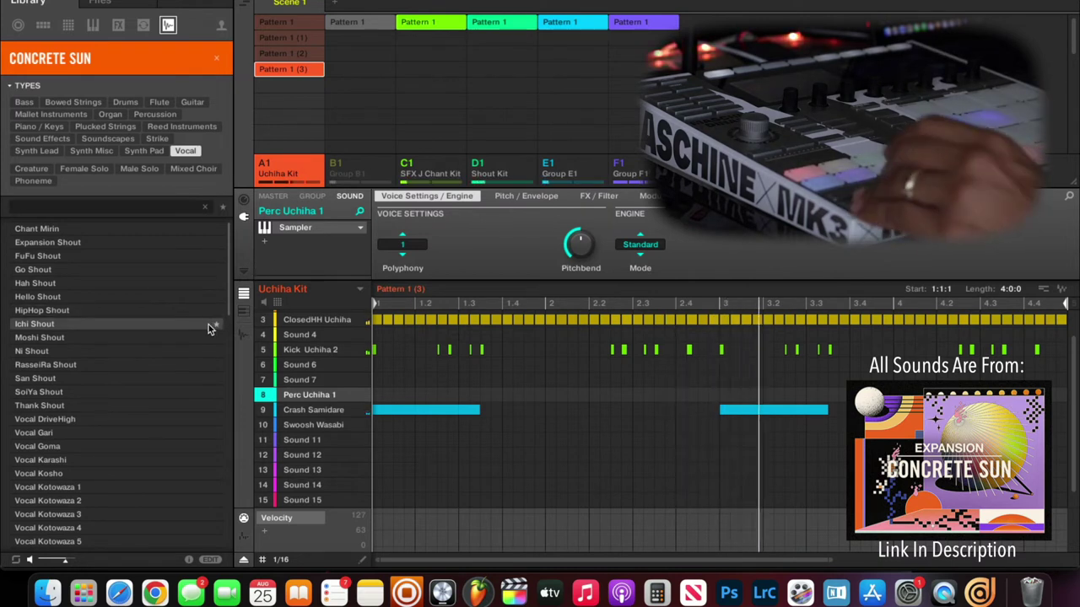
scroll(162, 360, down, 10)
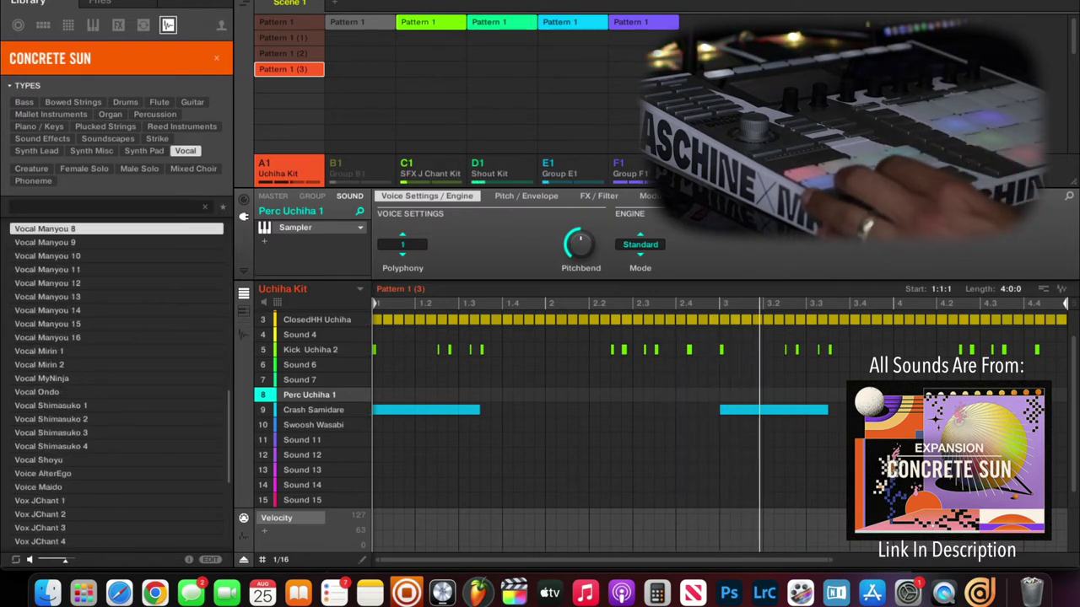
scroll(80, 304, up, 5)
- Load Vocal Manyou 1 into slot 1 of Group G1 and switch it to the Audio module
click(79, 300)
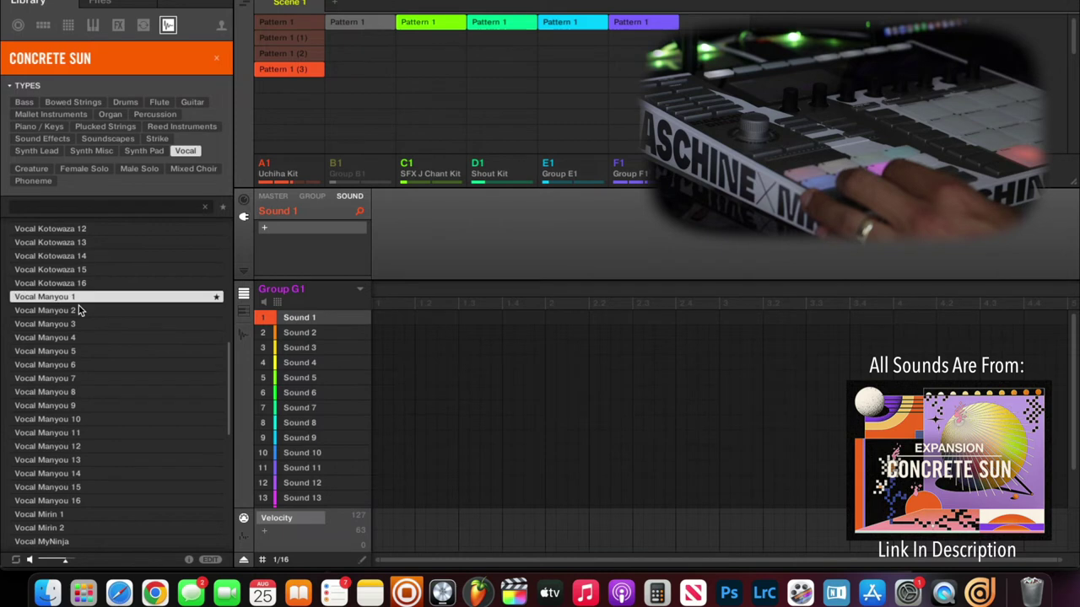
drag(67, 302, 304, 318)
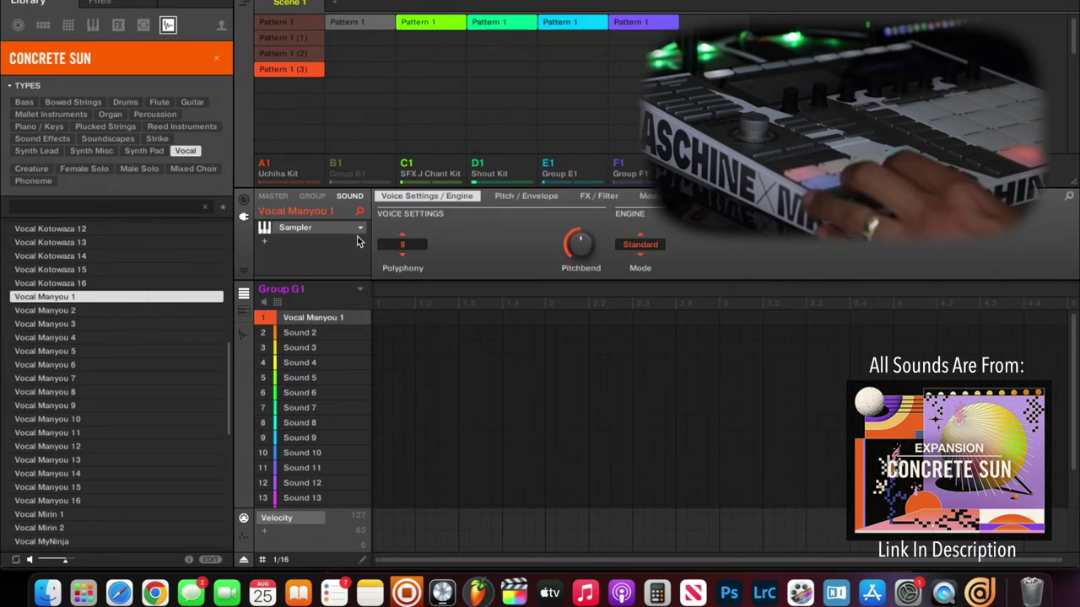
click(360, 230)
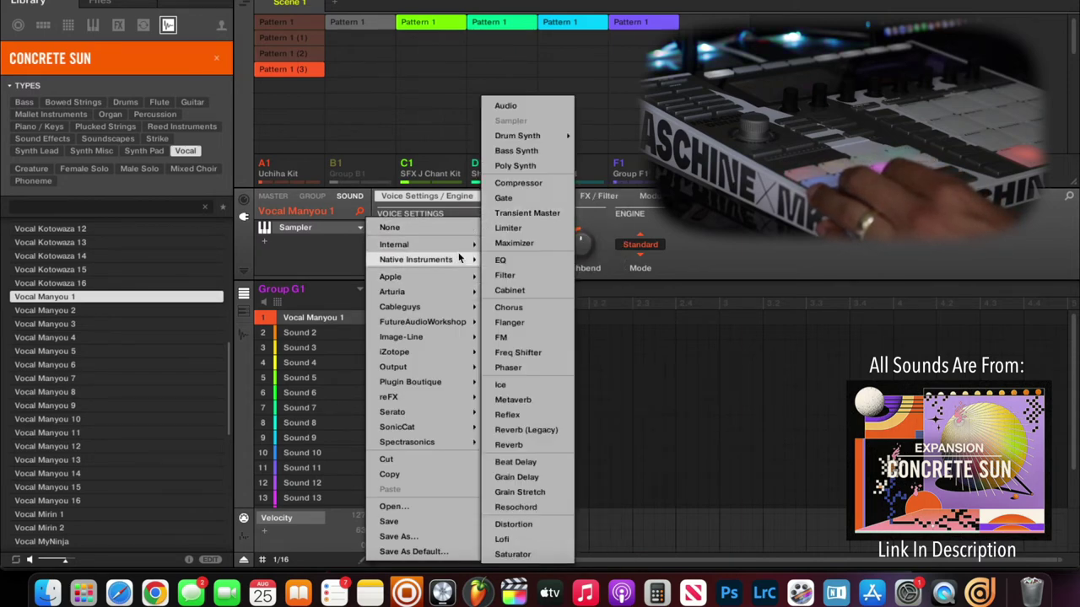
mouse_move(455, 244)
click(505, 106)
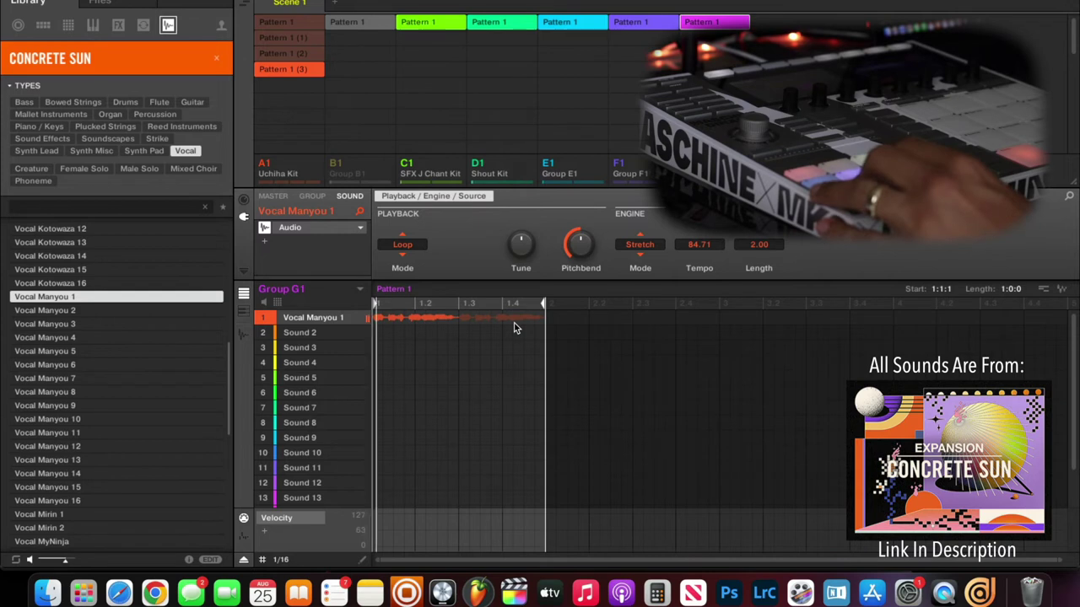
- Keep Loop mode and Stretch engine, raise the tune, then load Vocal Manyou 2 into slot 2
click(403, 244)
click(460, 235)
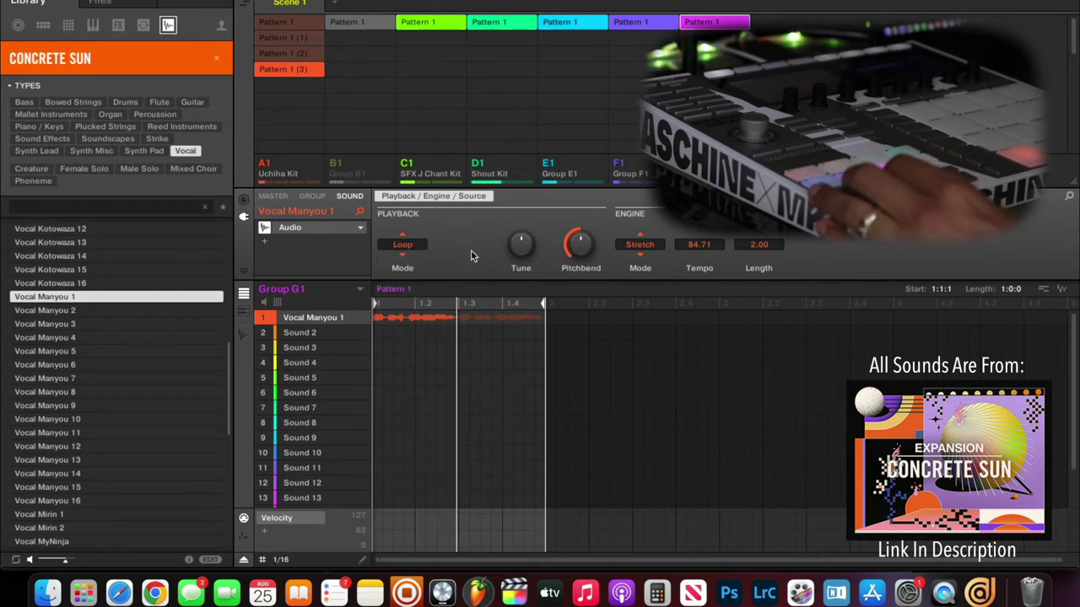
click(629, 245)
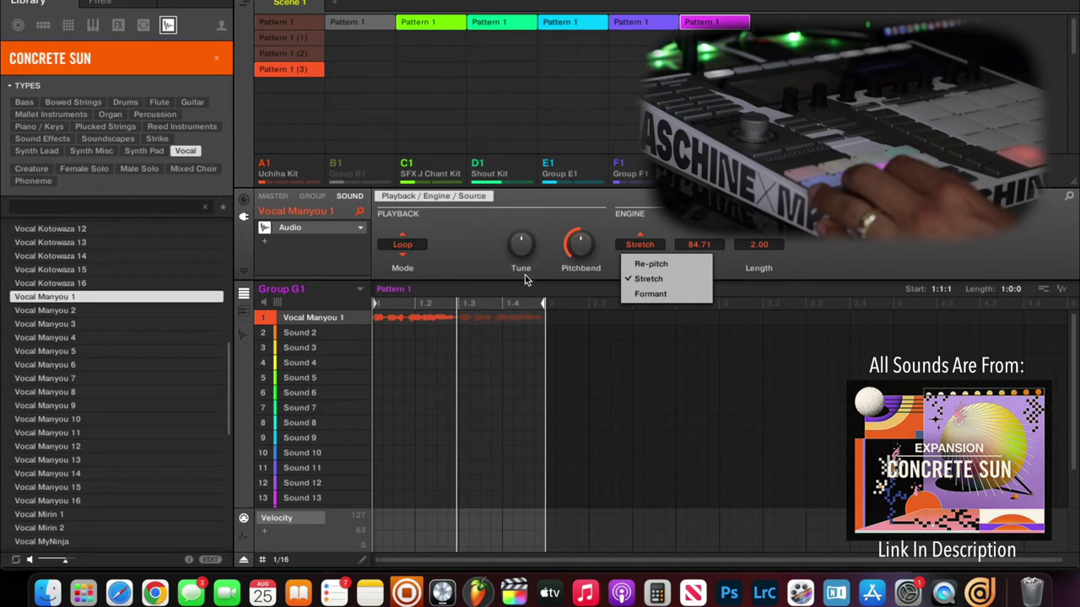
click(471, 254)
drag(523, 248, 524, 236)
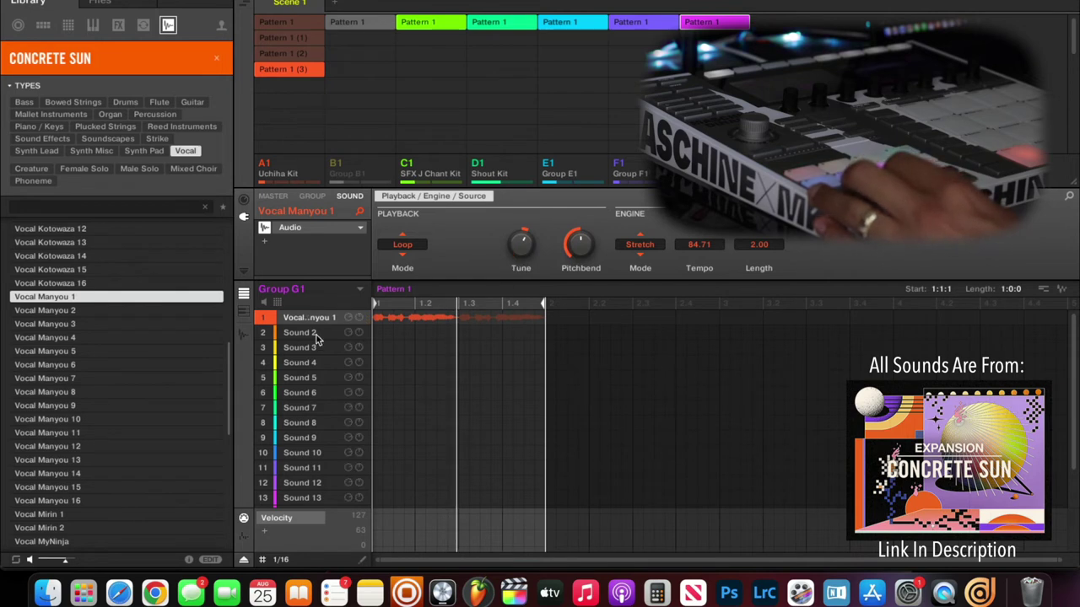
drag(73, 311, 287, 333)
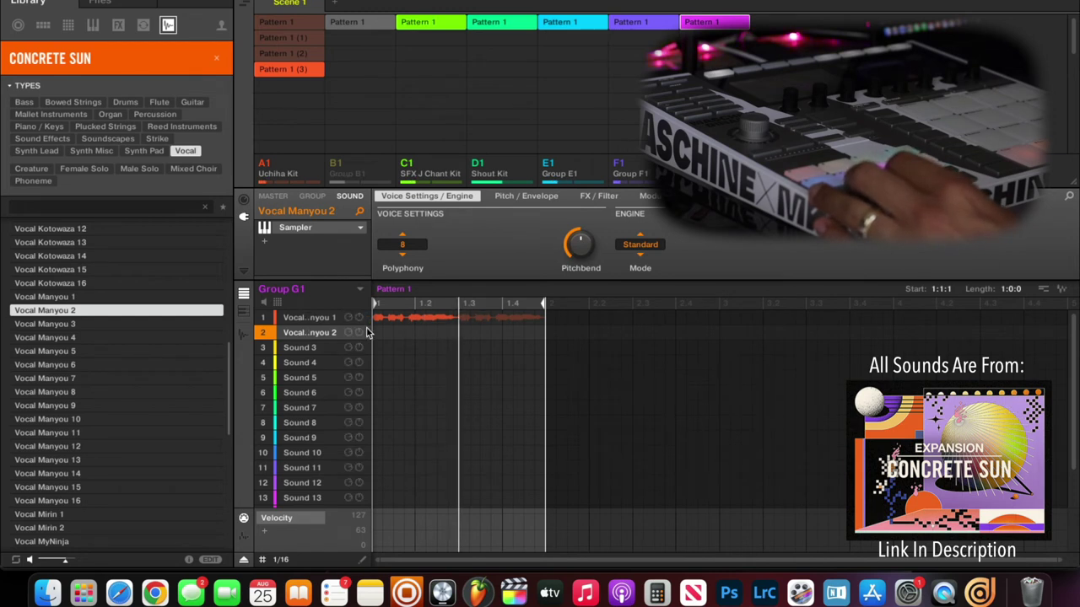
- Load the Audio module for Vocal Manyou 2
click(360, 228)
mouse_move(395, 245)
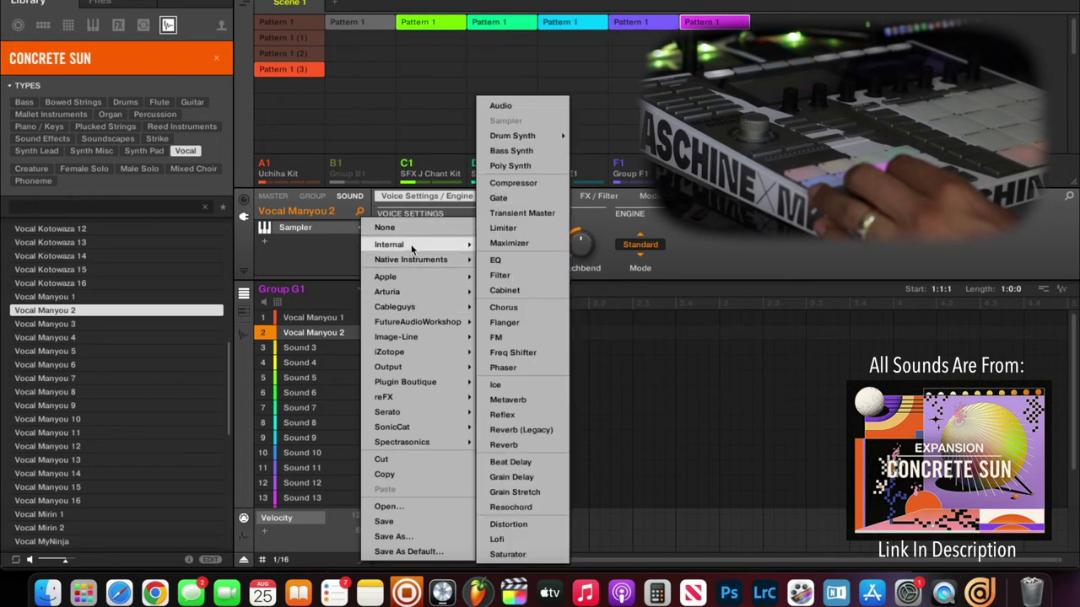
click(502, 108)
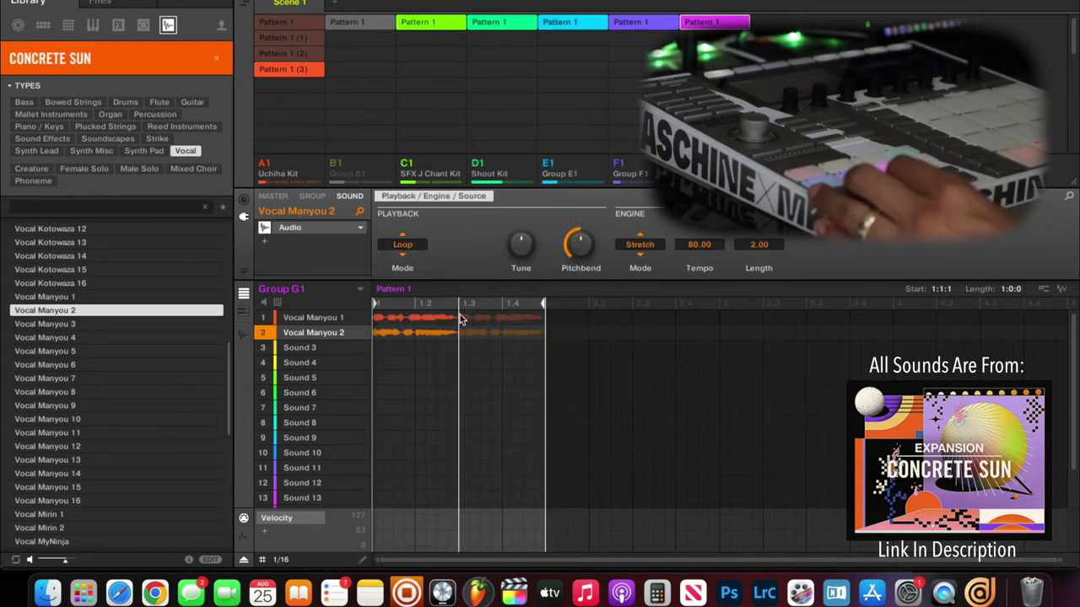
- Set both Vocal Manyou 2 and Vocal Manyou 1 to Gate playback
click(421, 255)
click(410, 288)
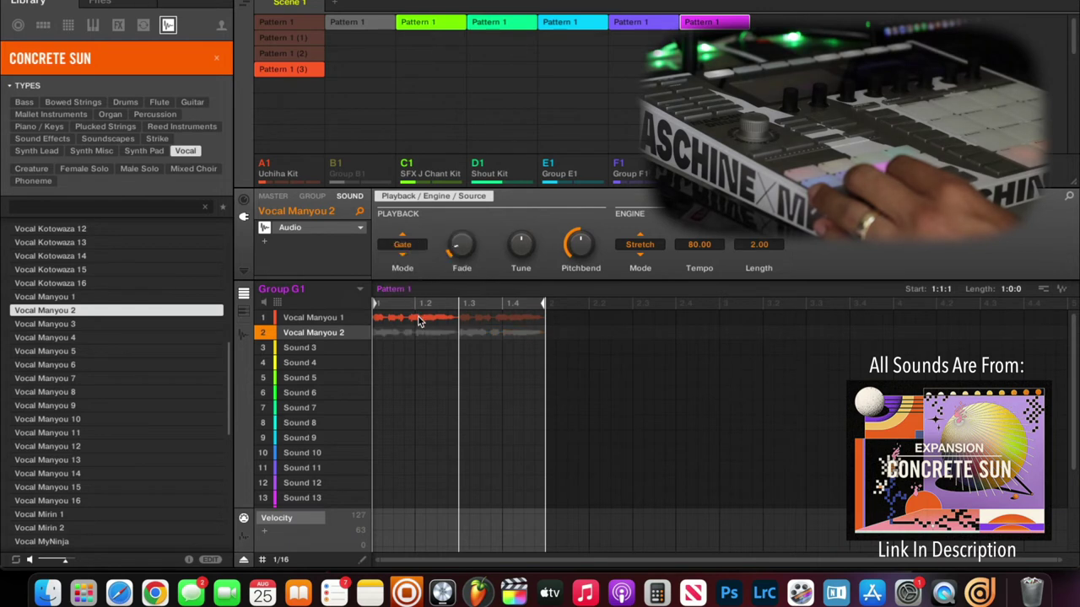
click(420, 321)
click(406, 279)
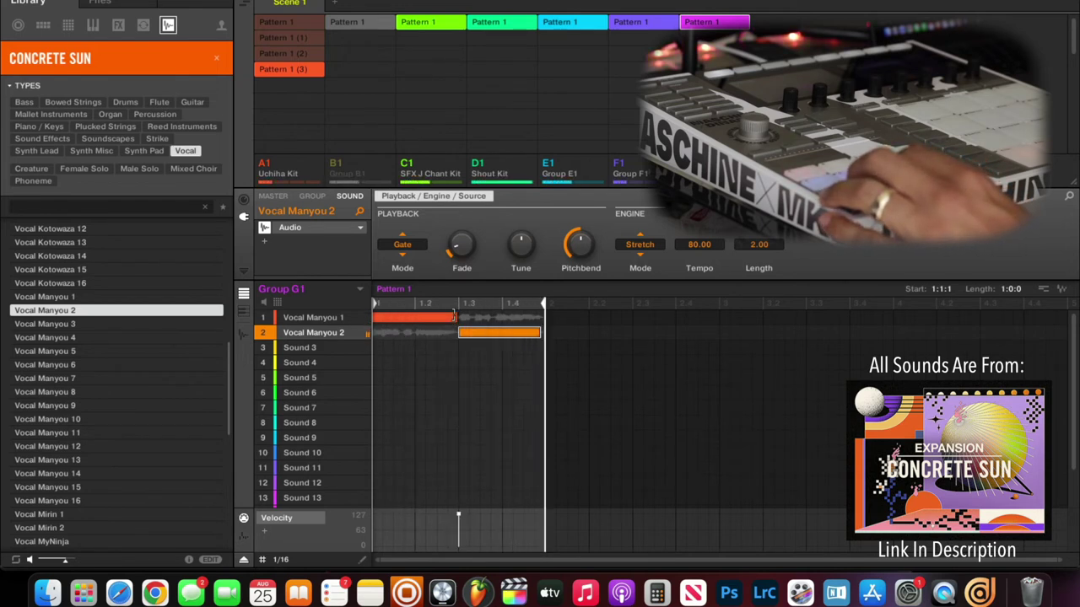
- Load Vocal Manyou 3 and 4 into sound slots 3 and 4
click(113, 328)
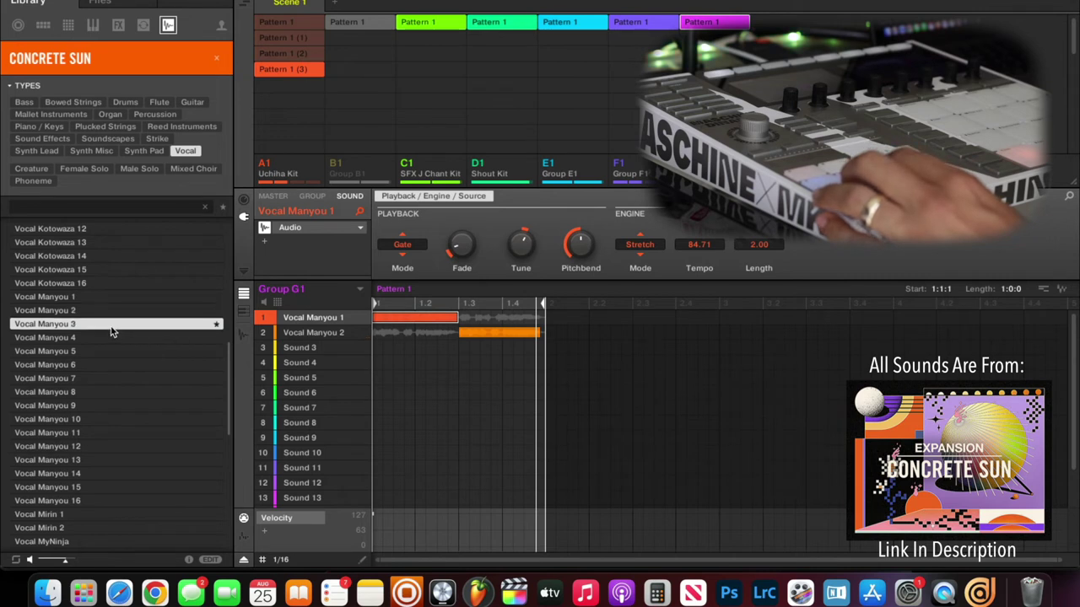
drag(259, 359, 261, 351)
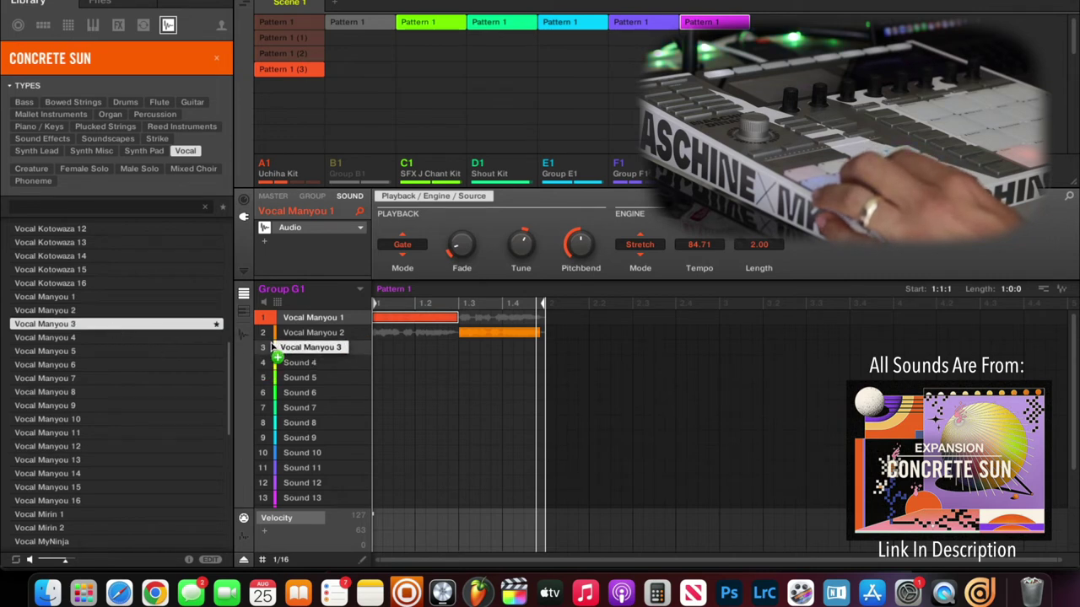
click(116, 340)
drag(116, 340, 316, 353)
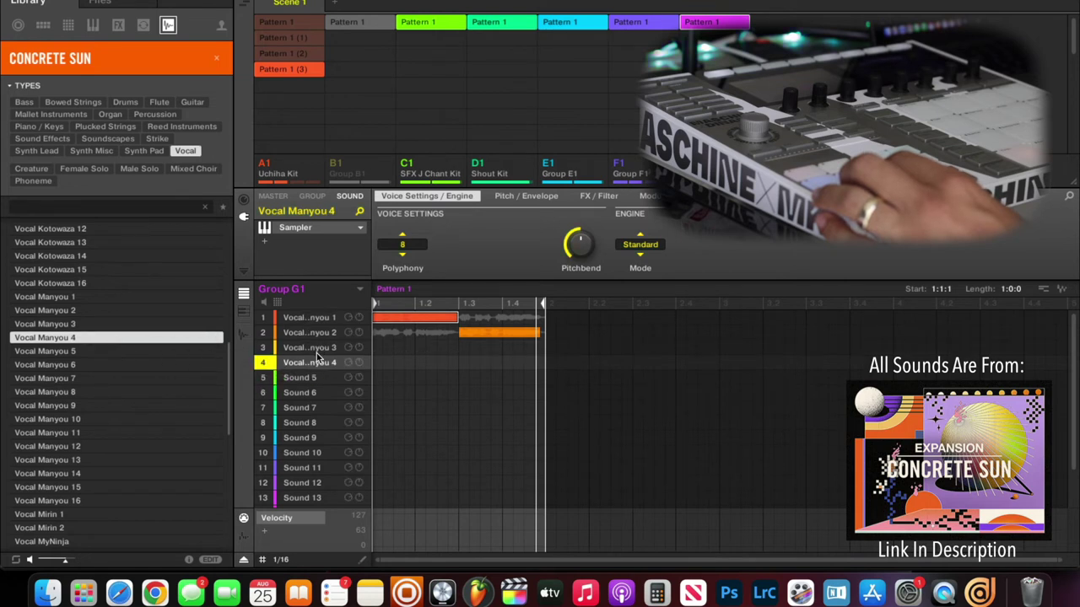
- Switch Vocal Manyou 3 and Vocal Manyou 4 to the Audio module
right_click(359, 232)
mouse_move(399, 251)
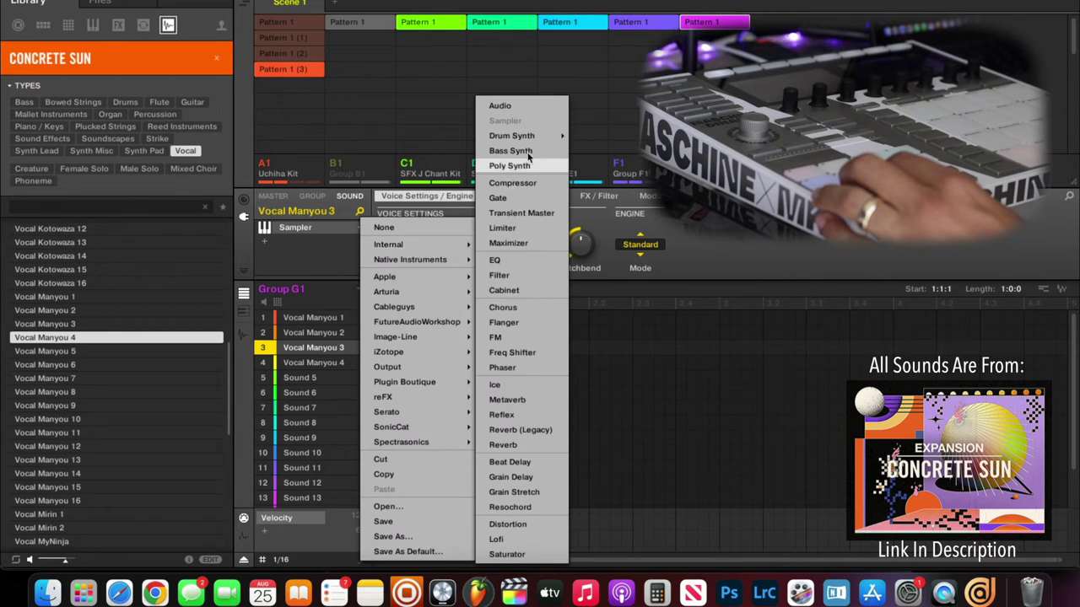
click(529, 102)
click(304, 366)
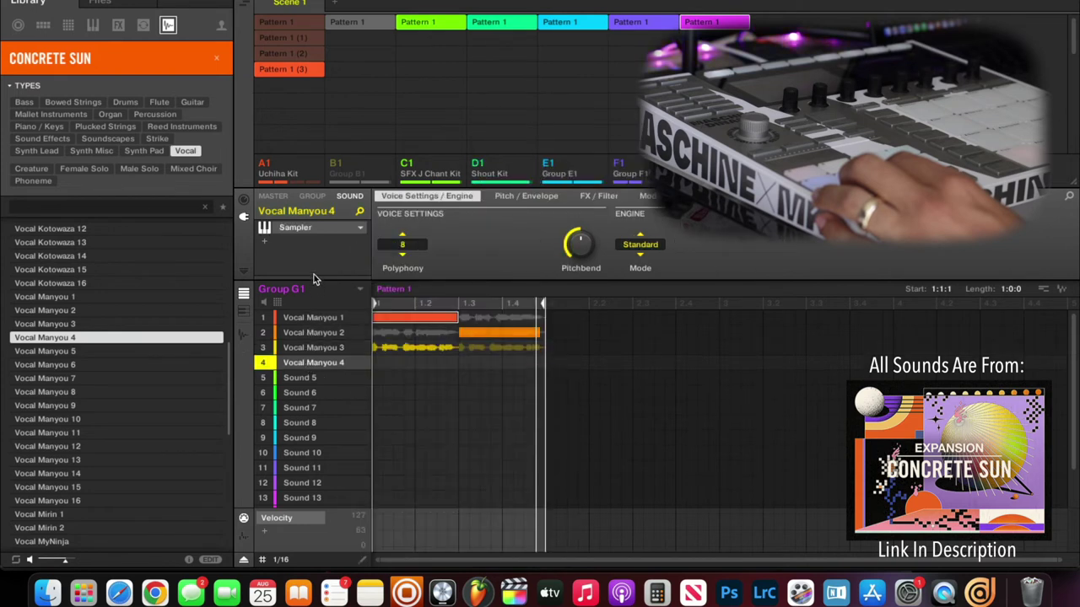
click(357, 230)
mouse_move(404, 243)
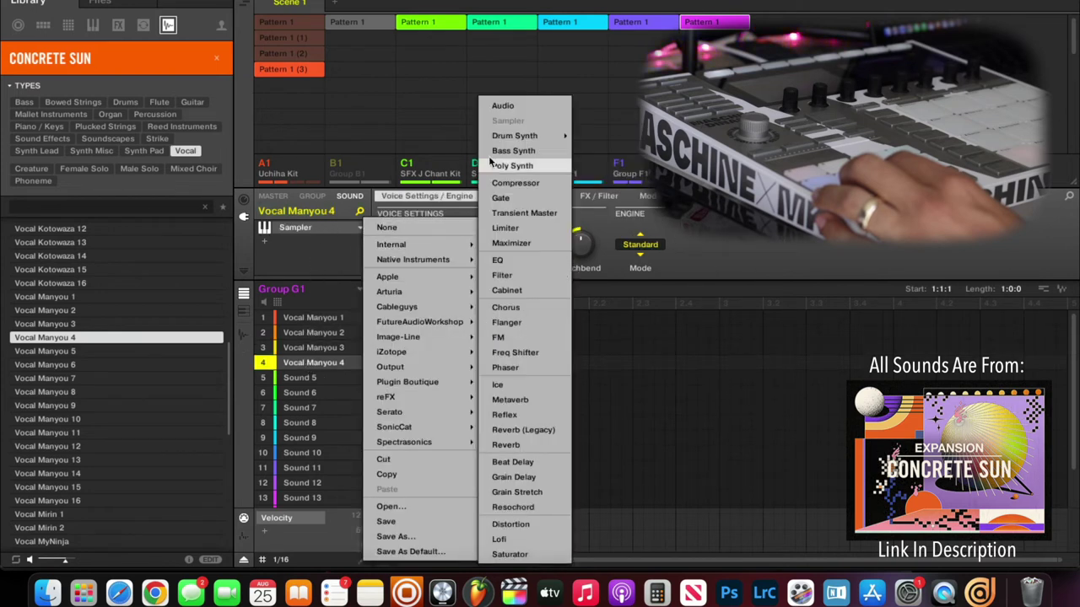
click(514, 106)
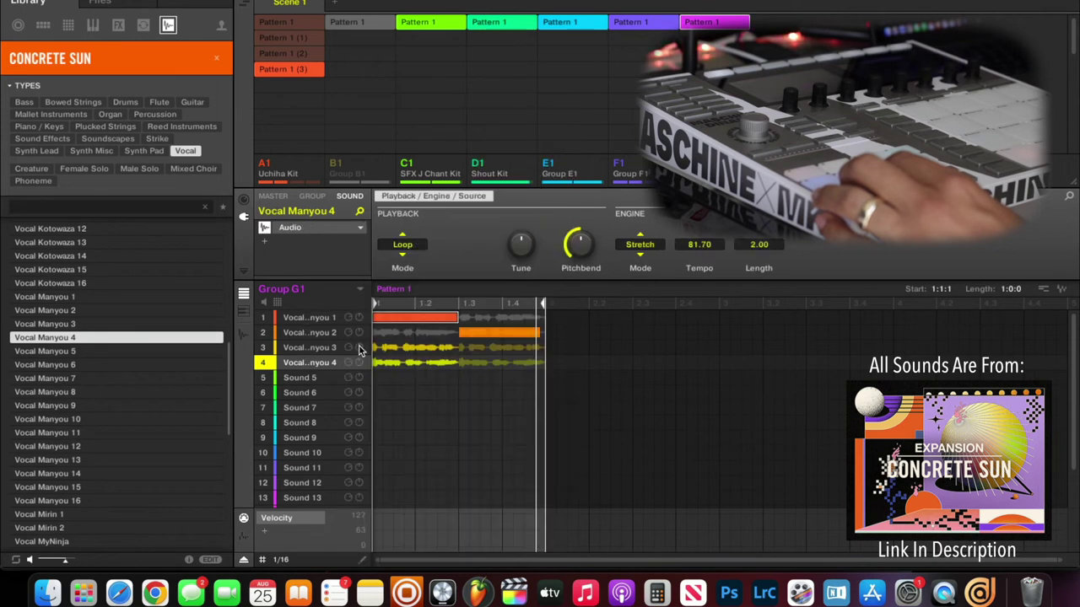
- Set Vocal Manyou 4 to Gate playback, then select Vocal Manyou 3's playback mode options
click(402, 244)
click(408, 287)
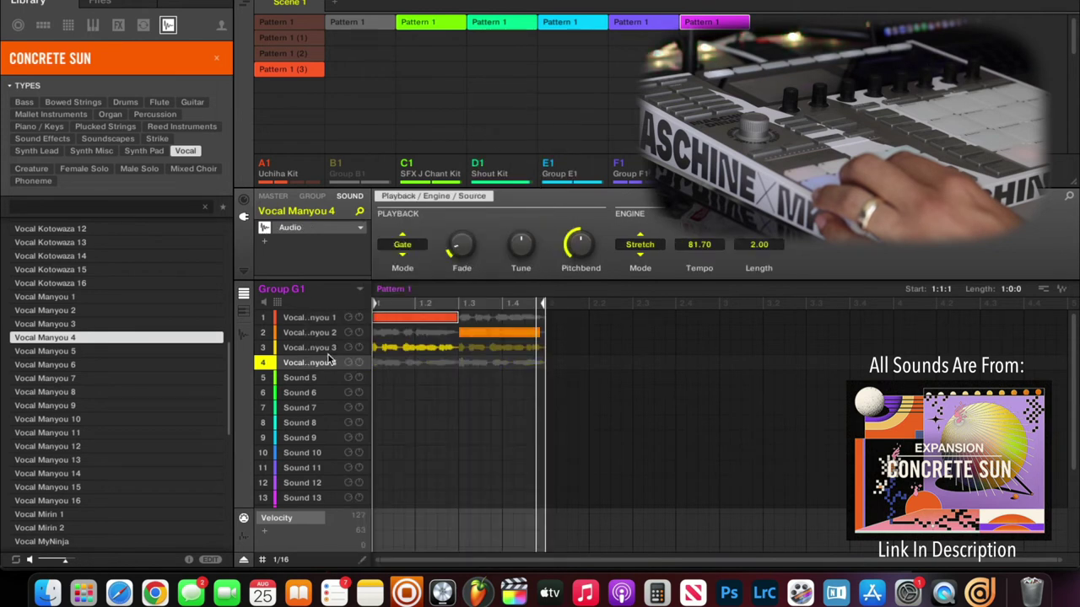
click(308, 348)
click(408, 244)
- Set Vocal Manyou 3 to Gate, then load Vocal Manyou 5–8 into slots 5–8
click(411, 281)
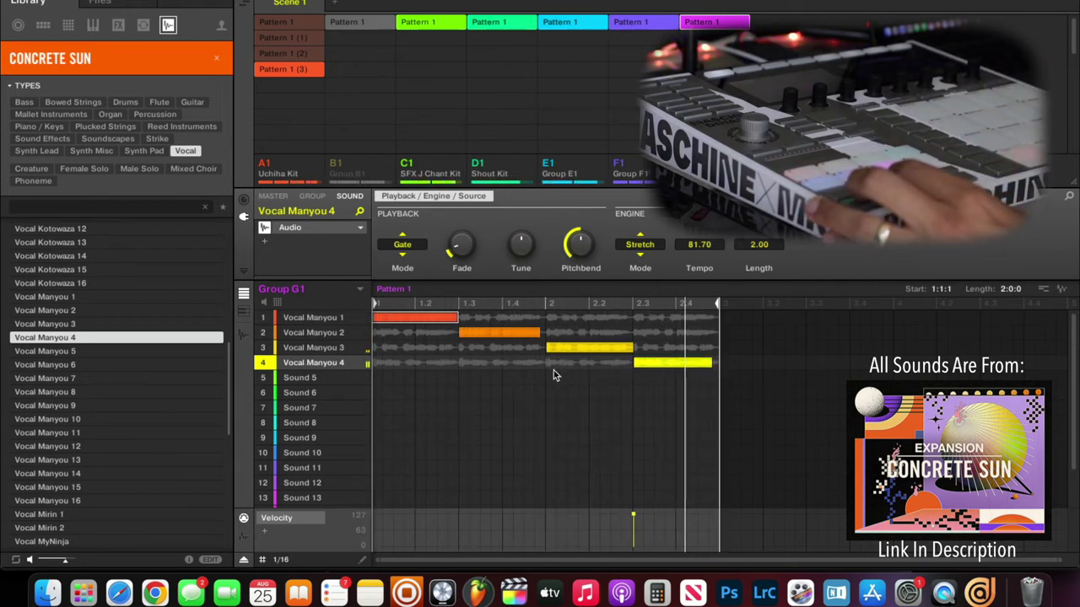
click(152, 352)
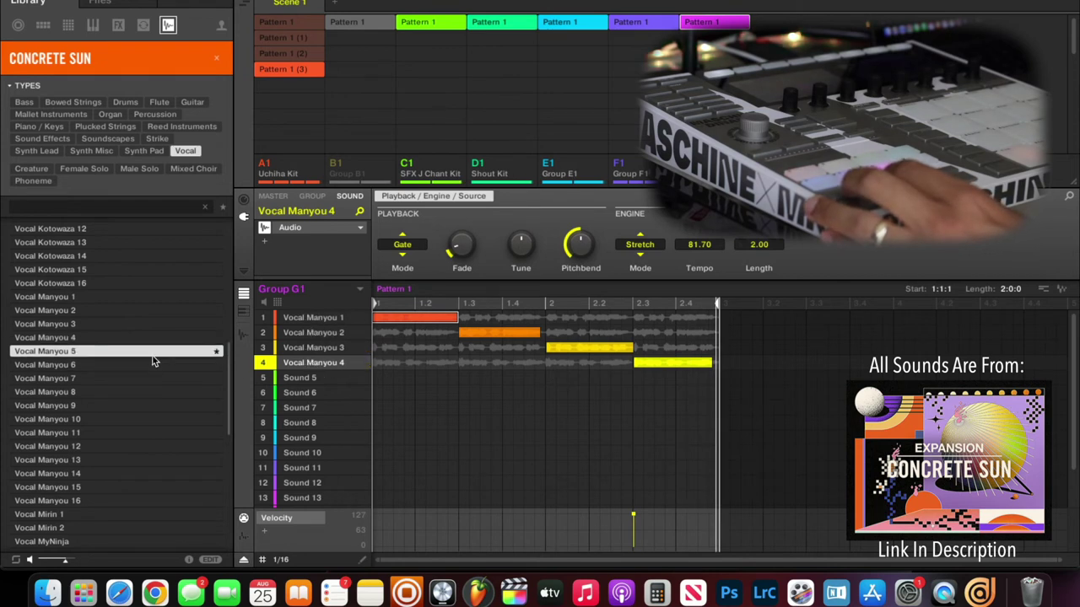
drag(154, 361, 312, 377)
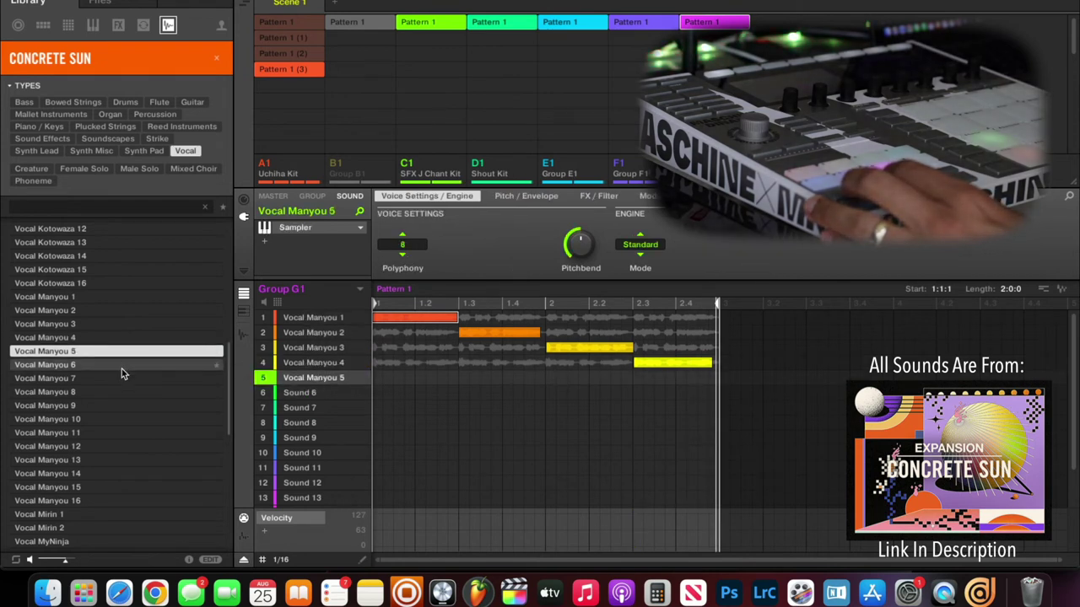
drag(121, 369, 312, 393)
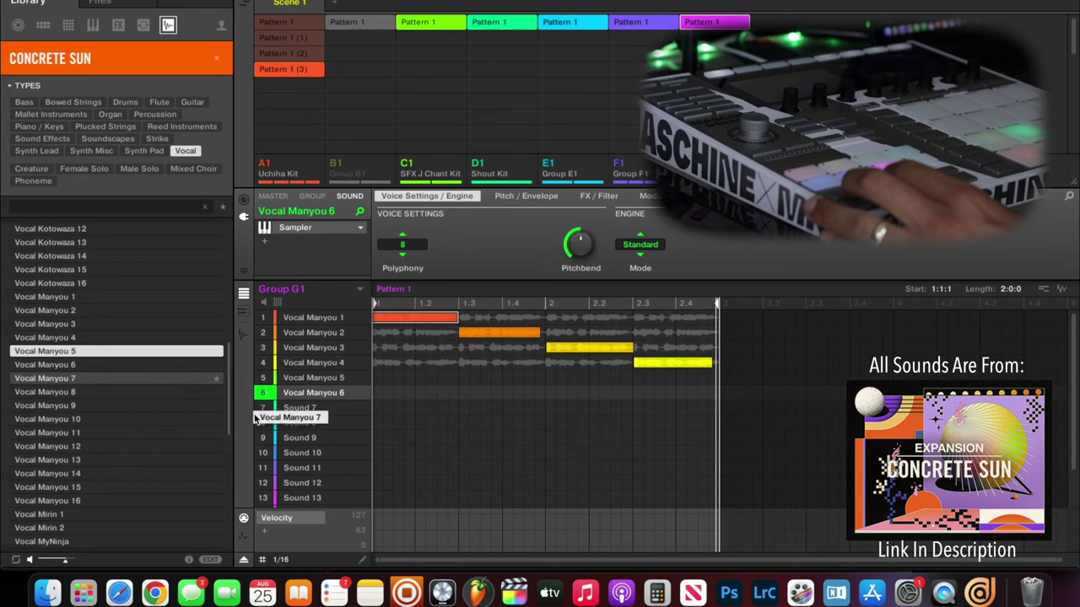
drag(256, 419, 308, 409)
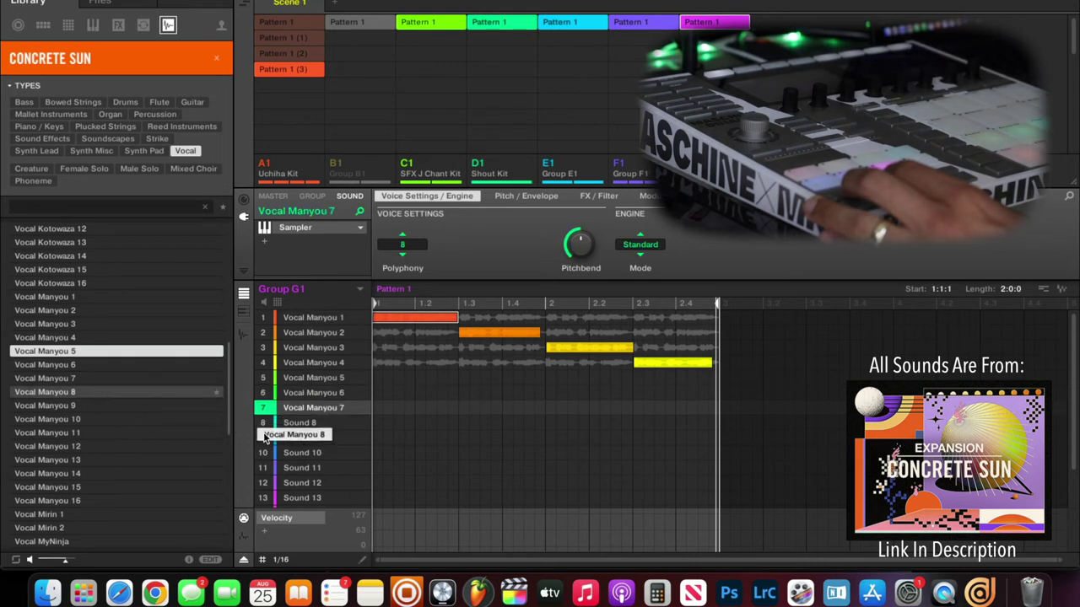
drag(265, 436, 301, 426)
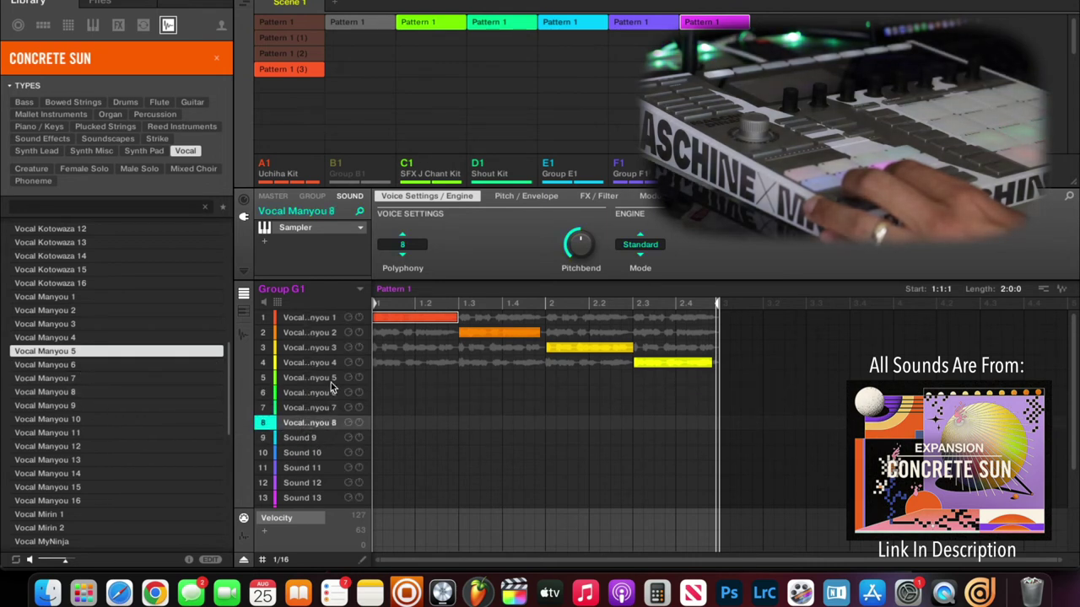
- Give Vocal Manyou 5 the Audio module with Gate playback
click(359, 230)
mouse_move(382, 246)
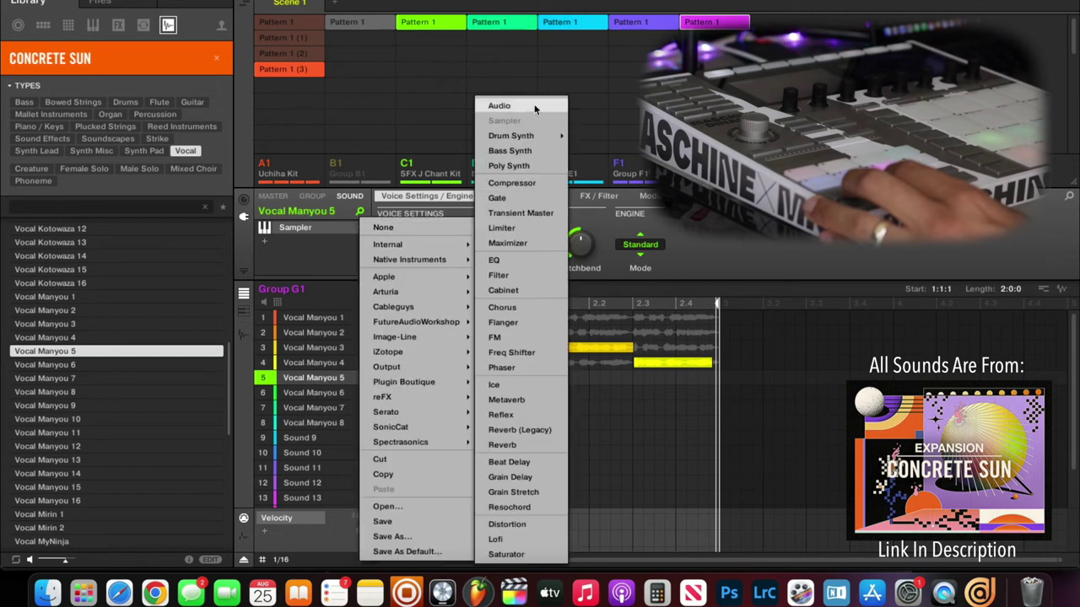
click(534, 106)
click(403, 254)
click(419, 279)
- Replace the sampler on Vocal Manyou 6 with the Audio module
click(309, 395)
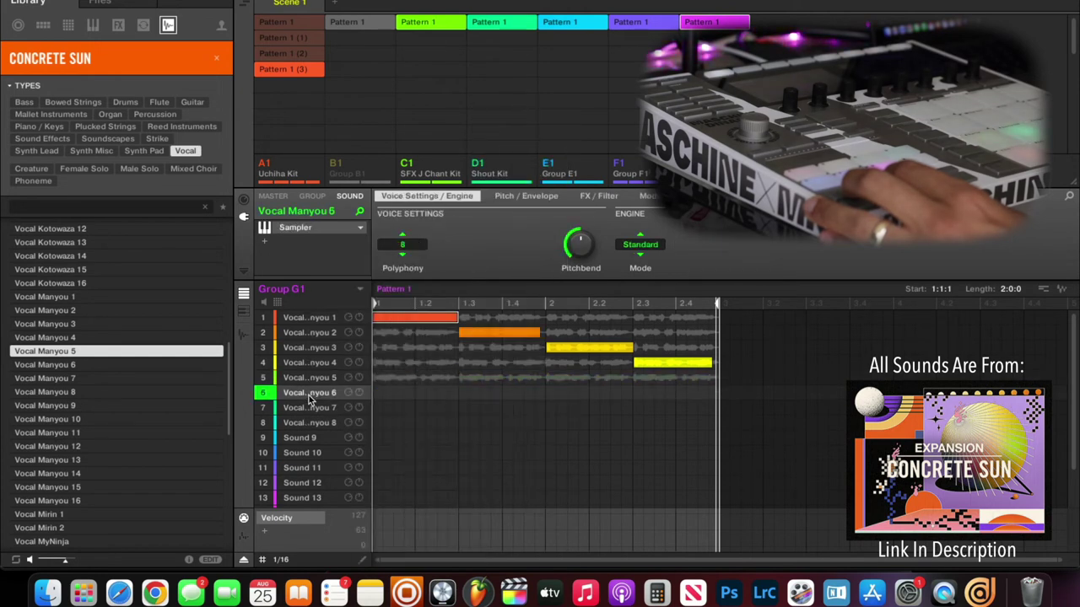
click(403, 246)
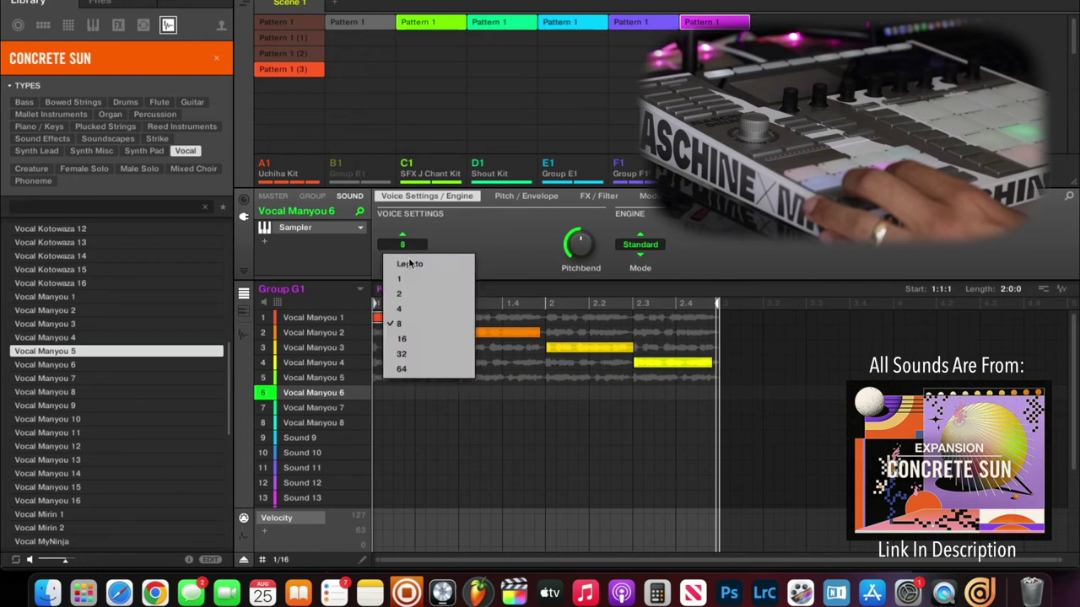
click(365, 229)
click(365, 229)
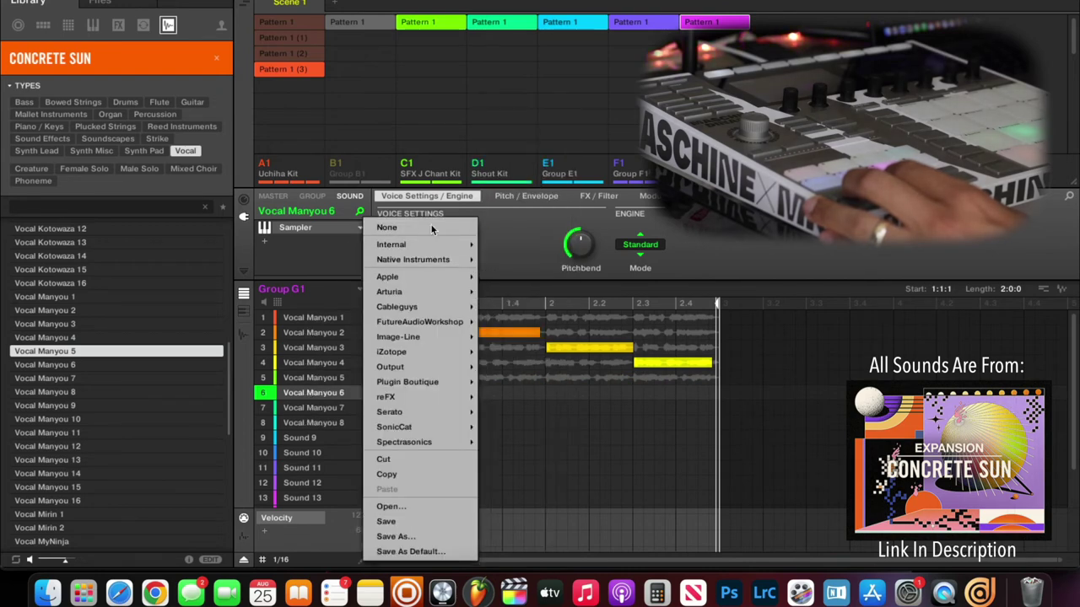
mouse_move(426, 244)
click(506, 105)
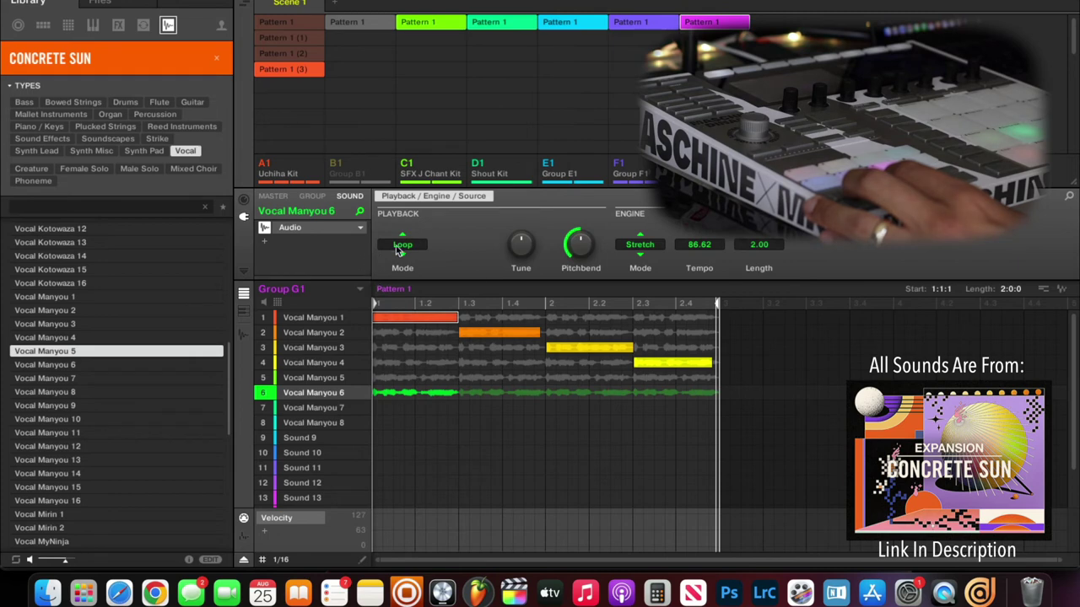
click(396, 246)
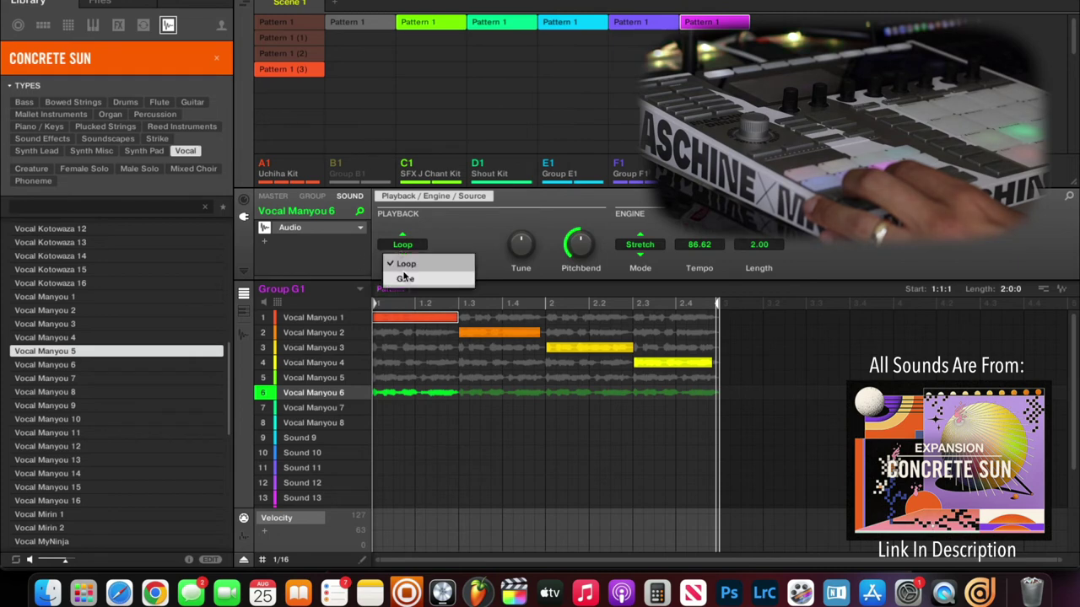
- Give Vocal Manyou 7 the Audio module with Gate playback
click(360, 231)
mouse_move(390, 246)
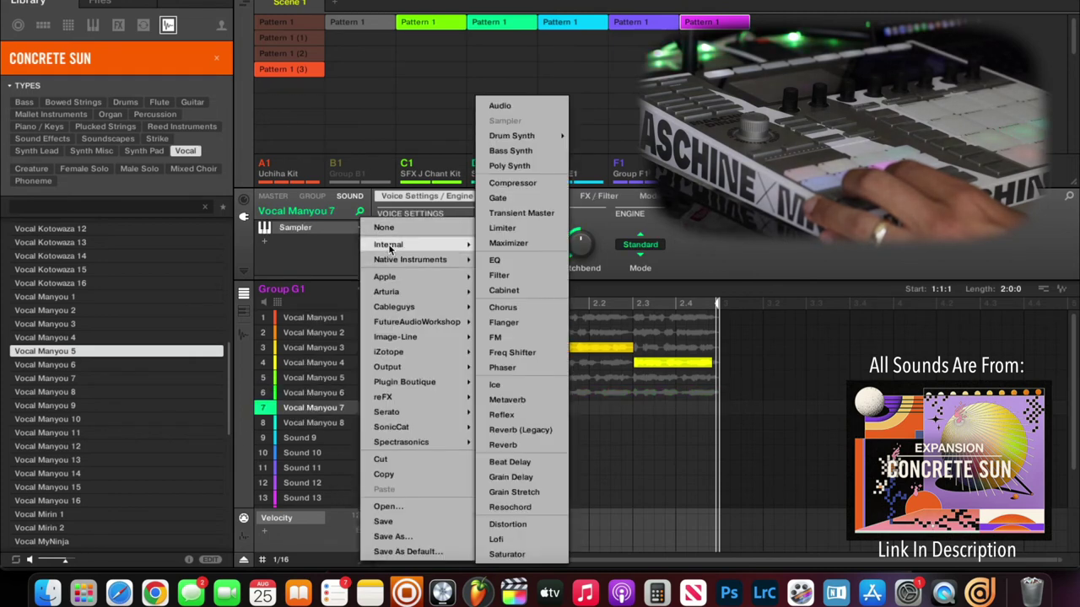
click(500, 105)
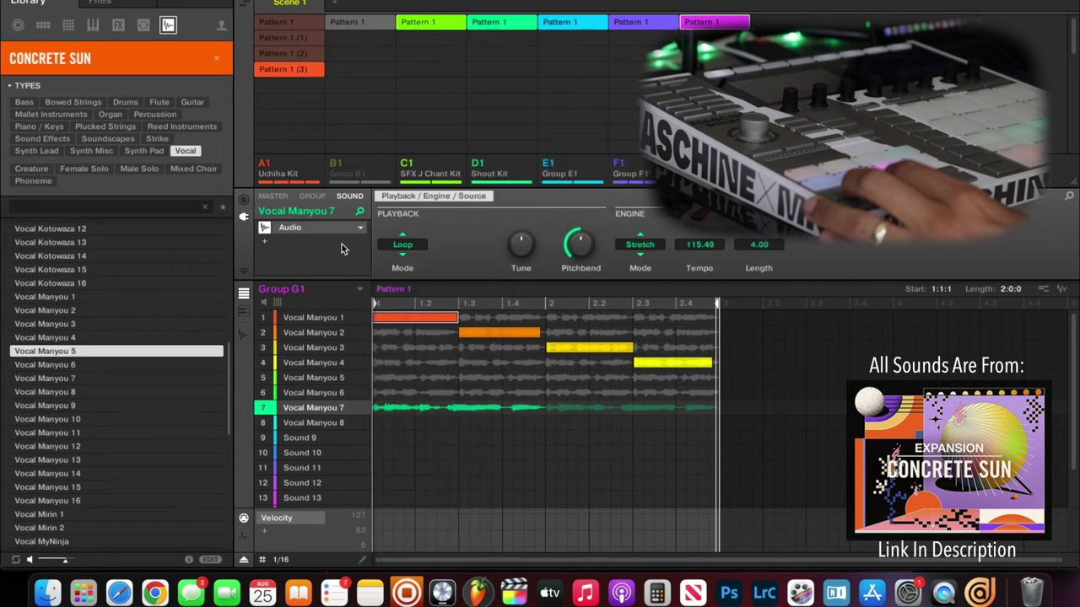
click(404, 245)
click(394, 278)
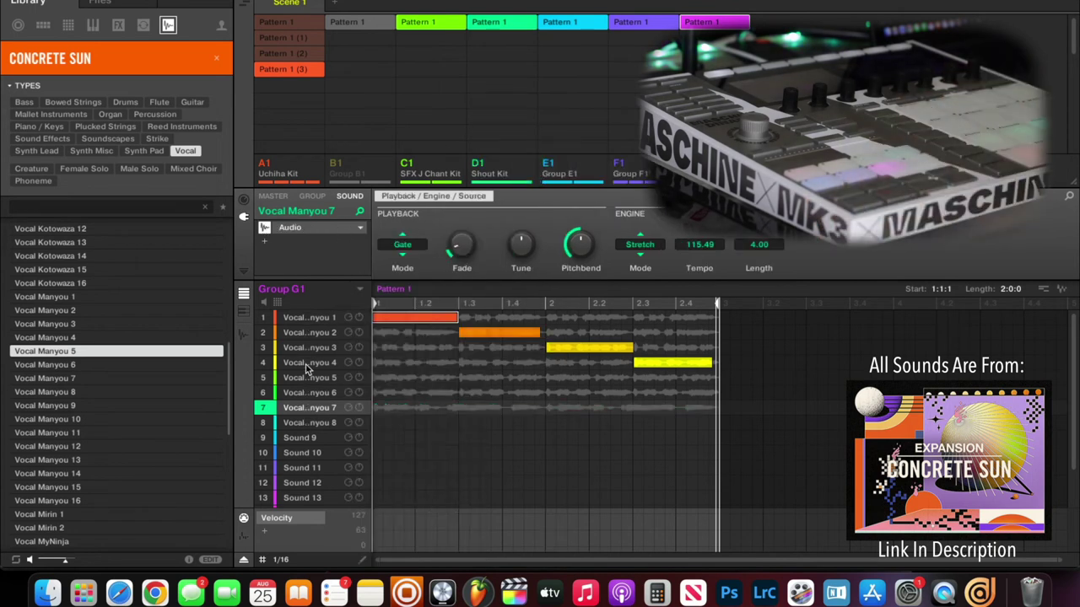
- Give Vocal Manyou 8 the Audio module with Gate playback
click(316, 426)
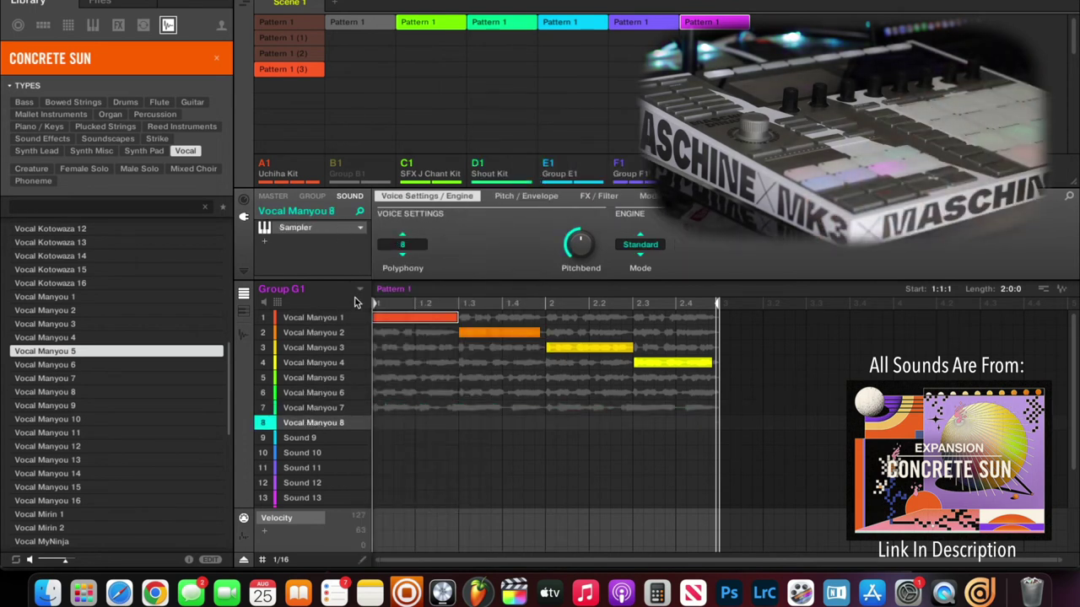
click(403, 245)
click(347, 229)
click(360, 230)
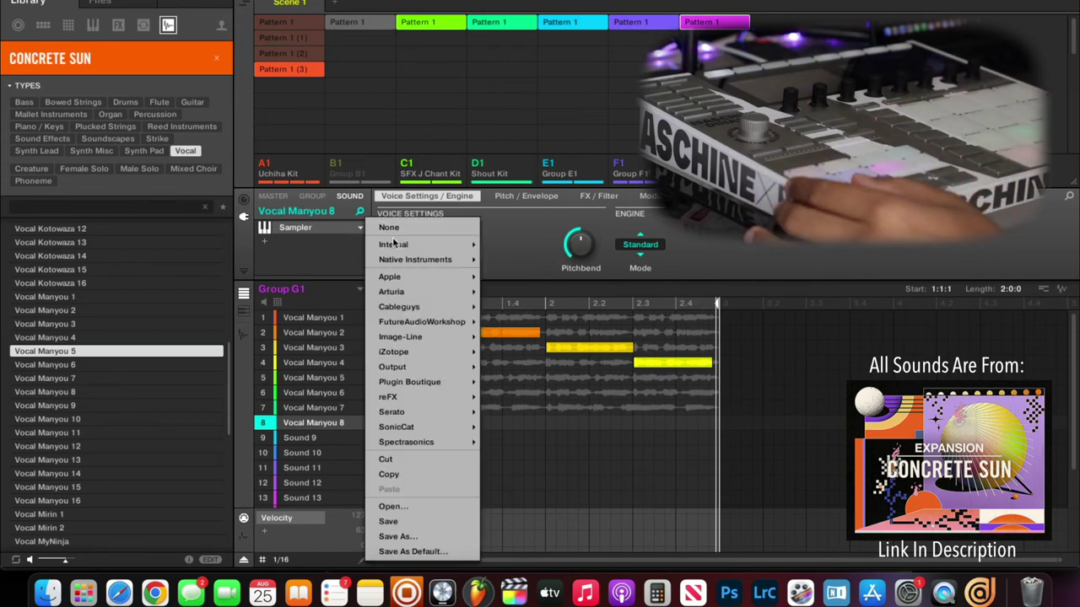
mouse_move(396, 243)
click(547, 111)
click(413, 247)
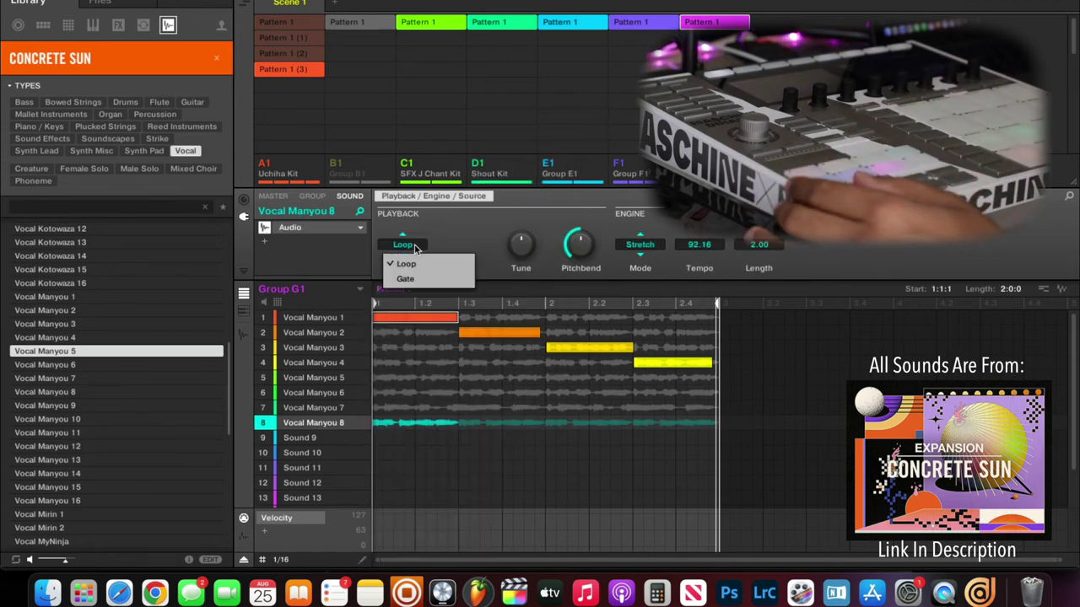
click(407, 279)
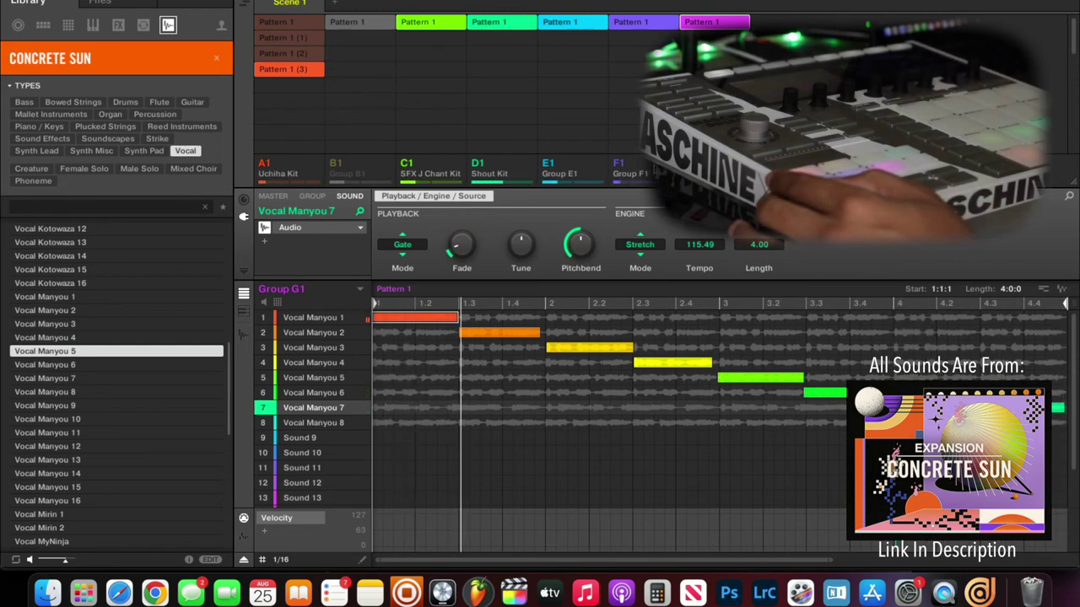
- Show group F1's Bass Bone pattern and open the File menu's save options
click(628, 170)
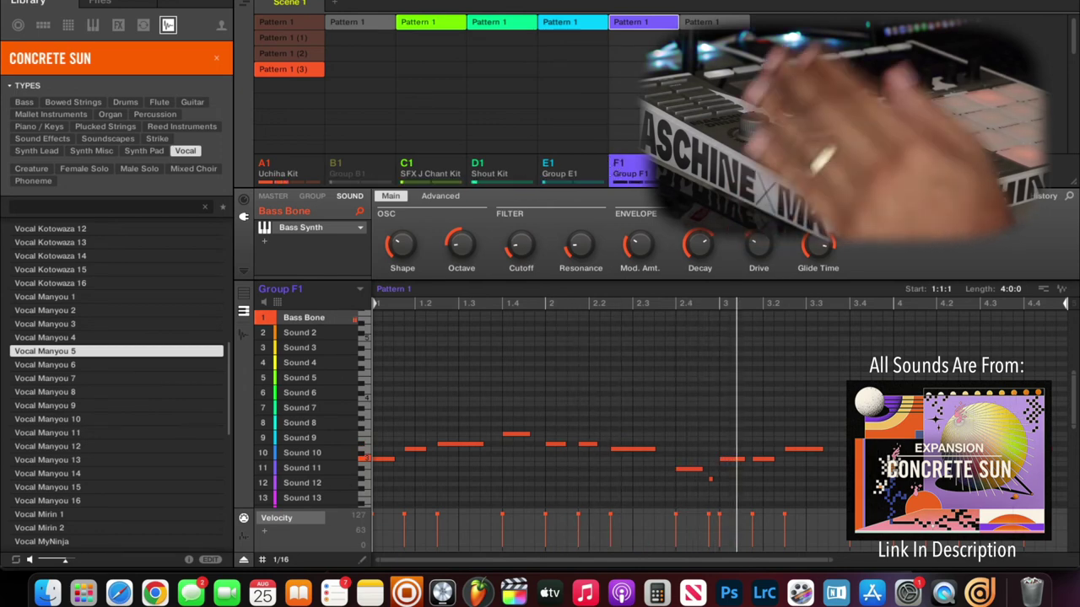
click(114, 1)
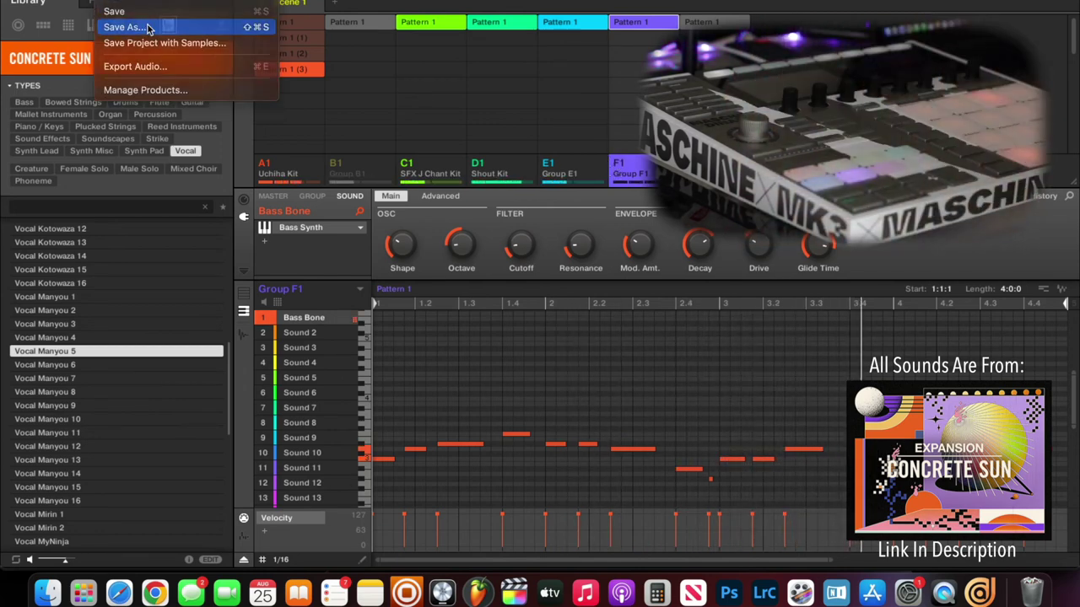
- Save the project under the new name '25th Going To Japan' inside the August folder
click(146, 28)
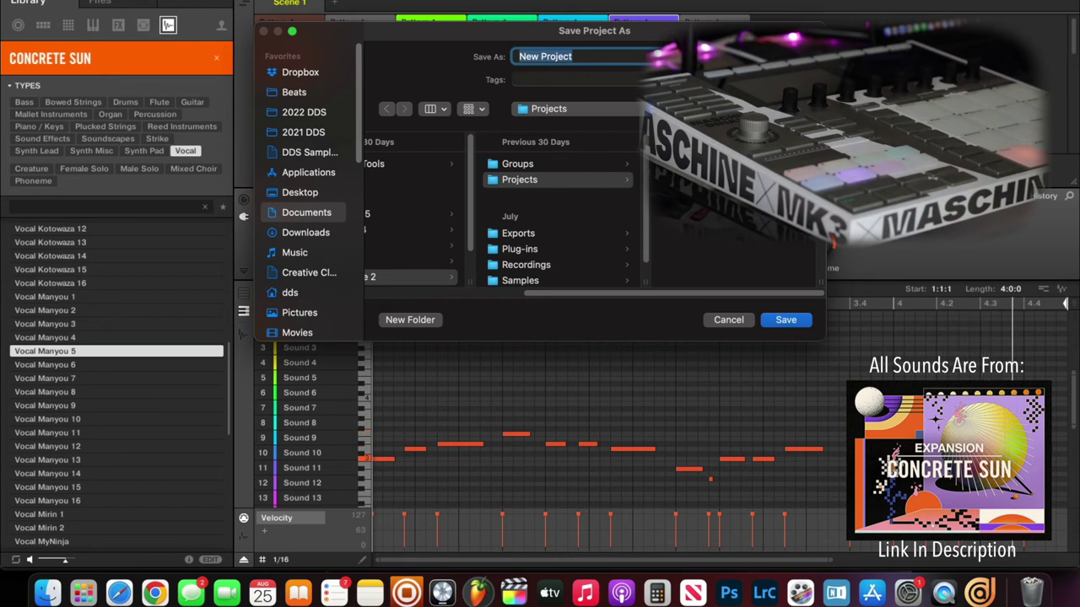
click(411, 180)
key(Up)
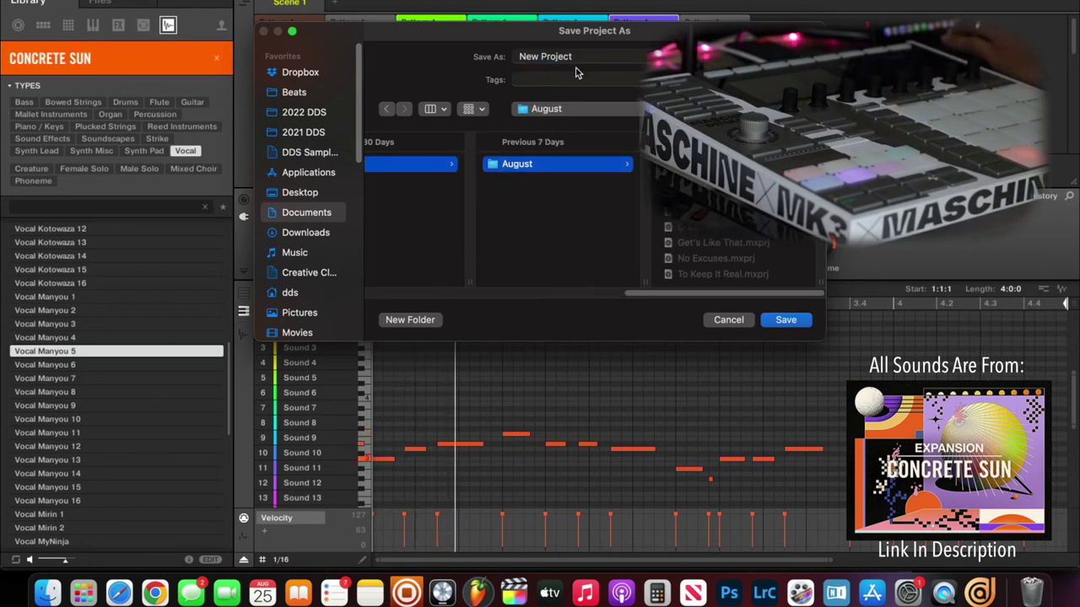
triple_click(582, 56)
text(2)
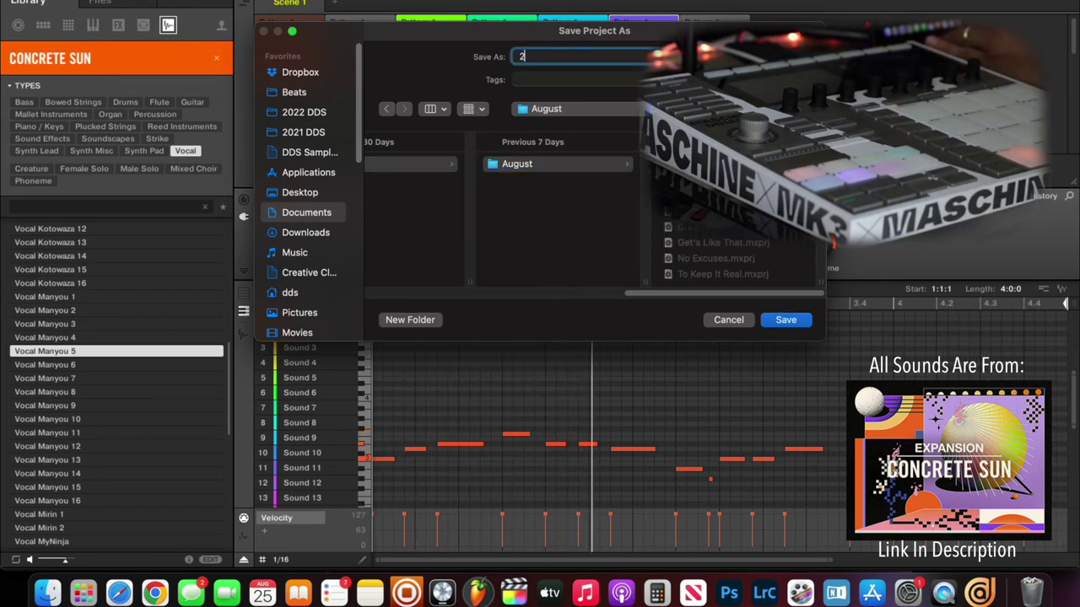
text(5th Ja)
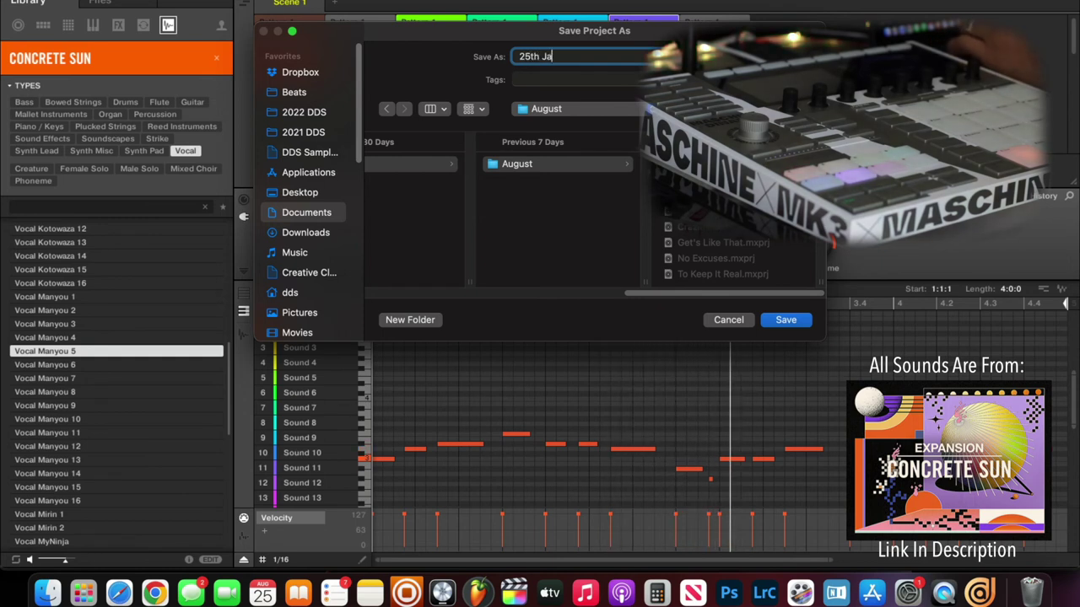
text(a)
key(BackSpace)
key(BackSpace)
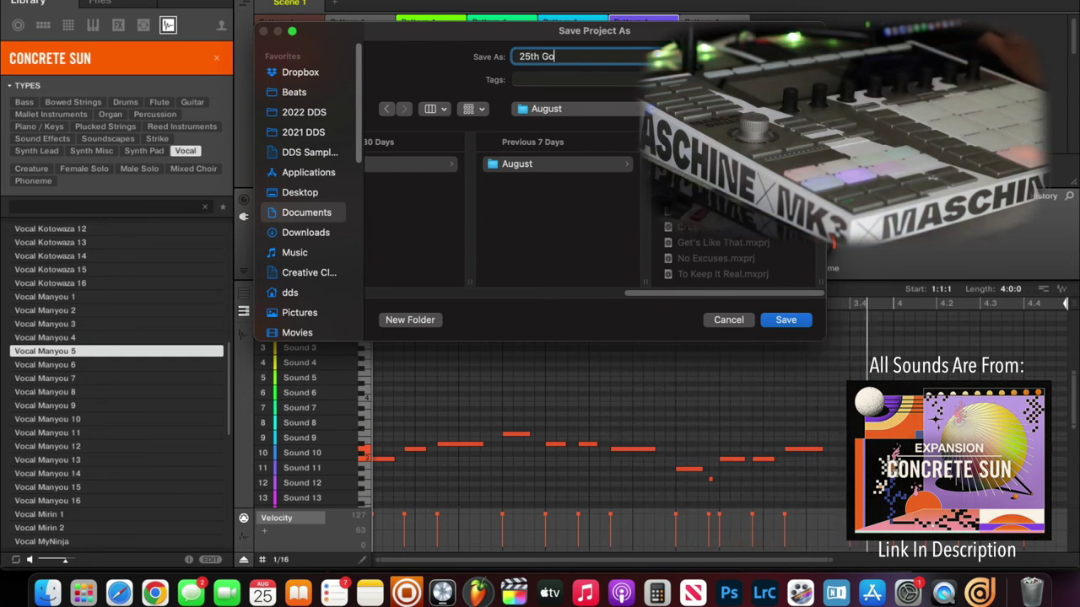
key(BackSpace)
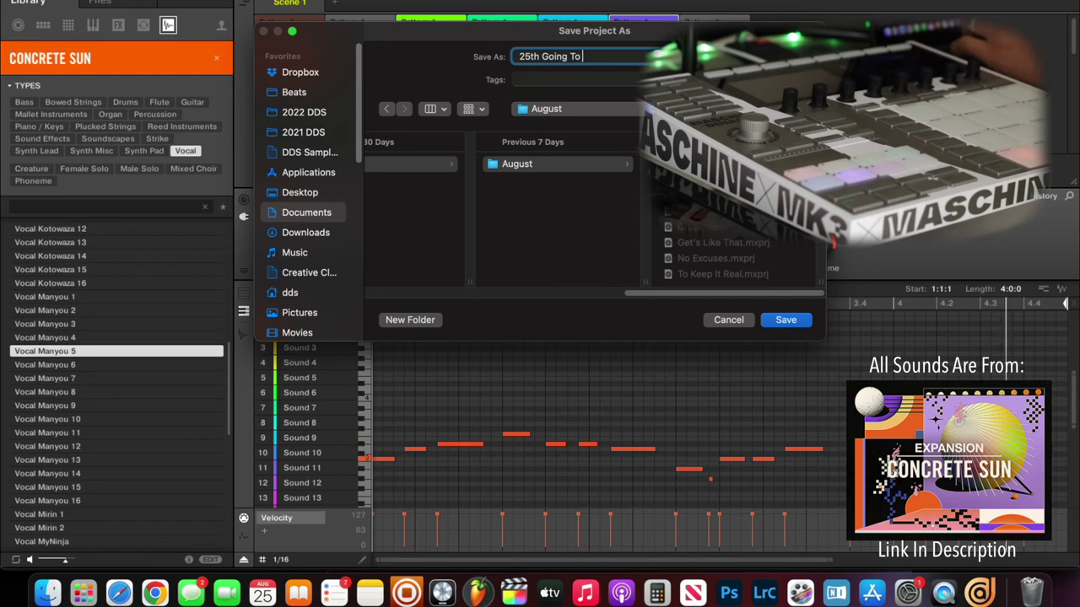
text(Japan)
key(Return)
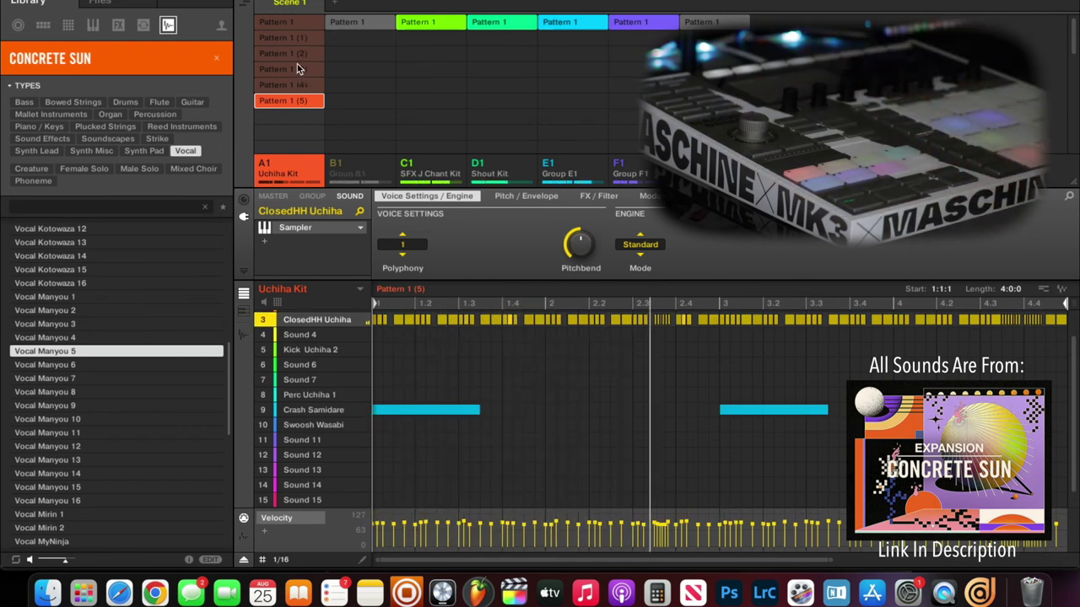
- Switch the Uchiha Kit drums to Pattern 1 (3), which holds the kicks
click(297, 66)
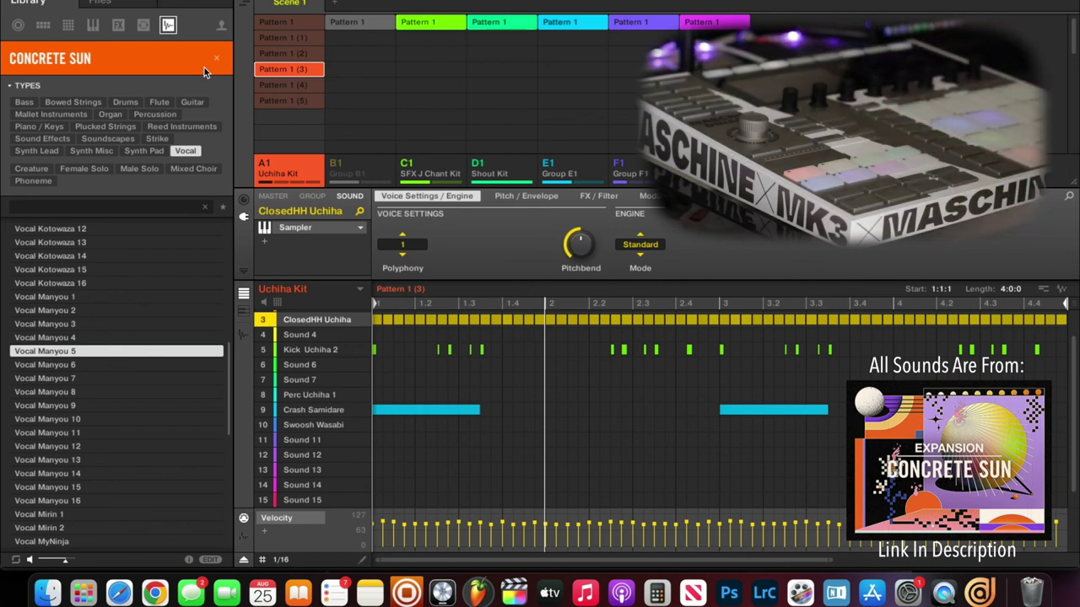
- Go back to editing the Group G1 Vocal Manyou chops
click(272, 403)
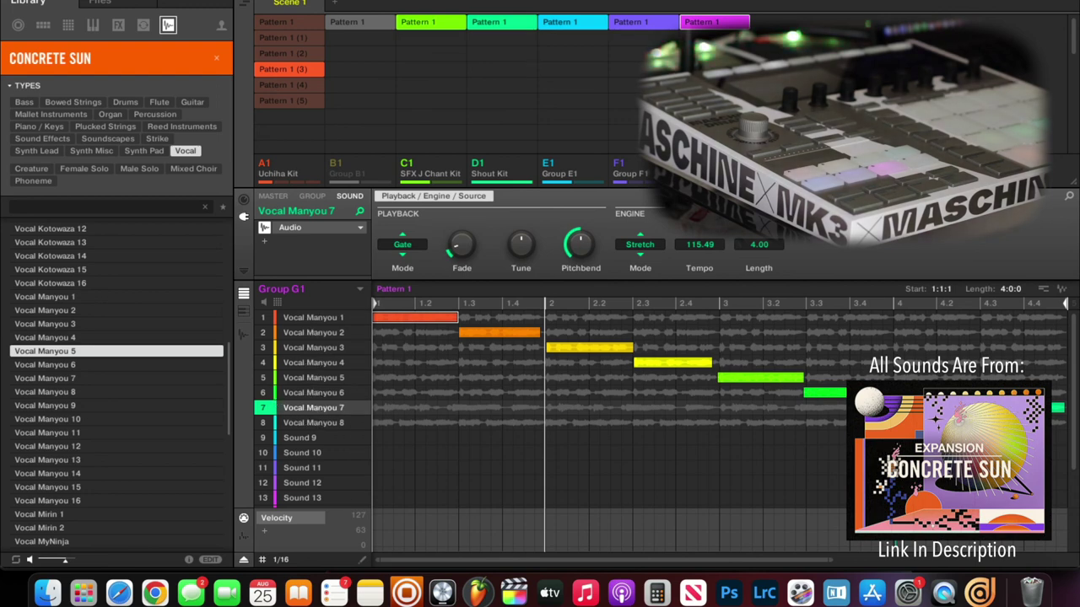
- Save the project's latest changes and browse the Concrete Sun kit list in the Library
click(109, 1)
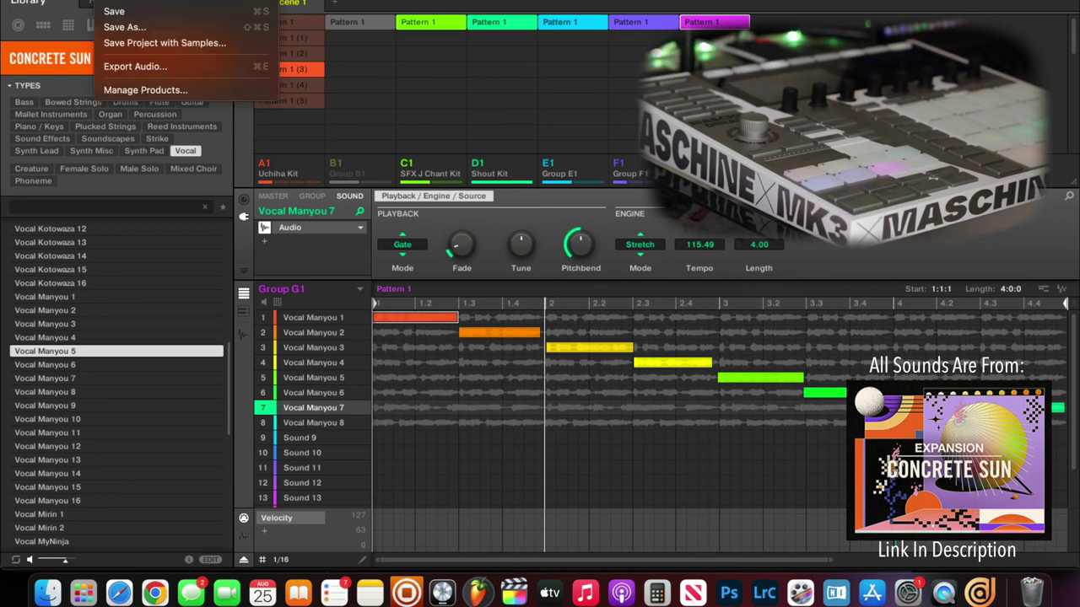
click(140, 11)
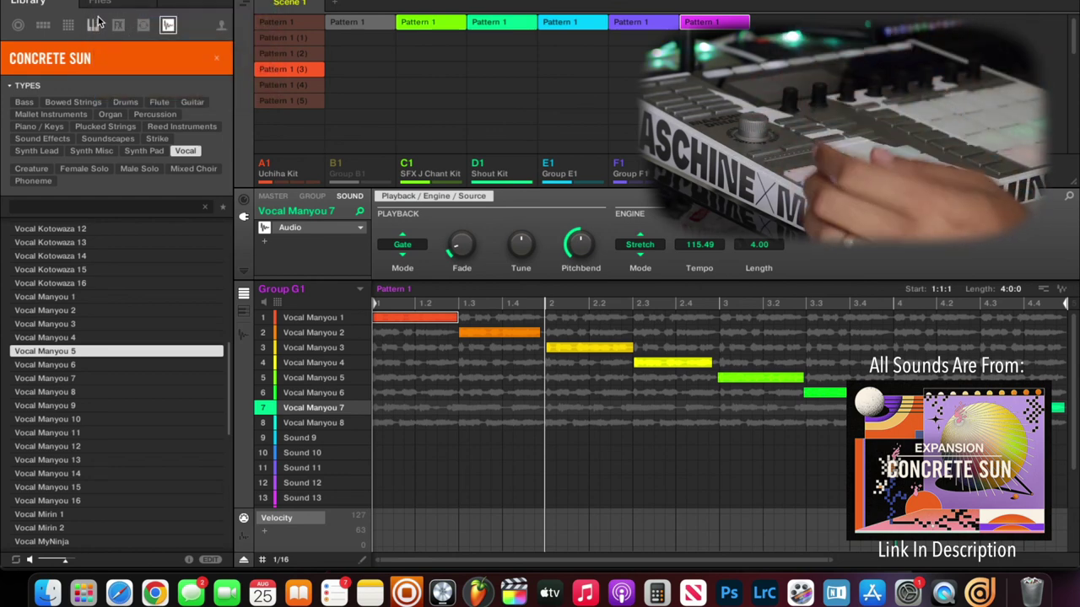
click(43, 25)
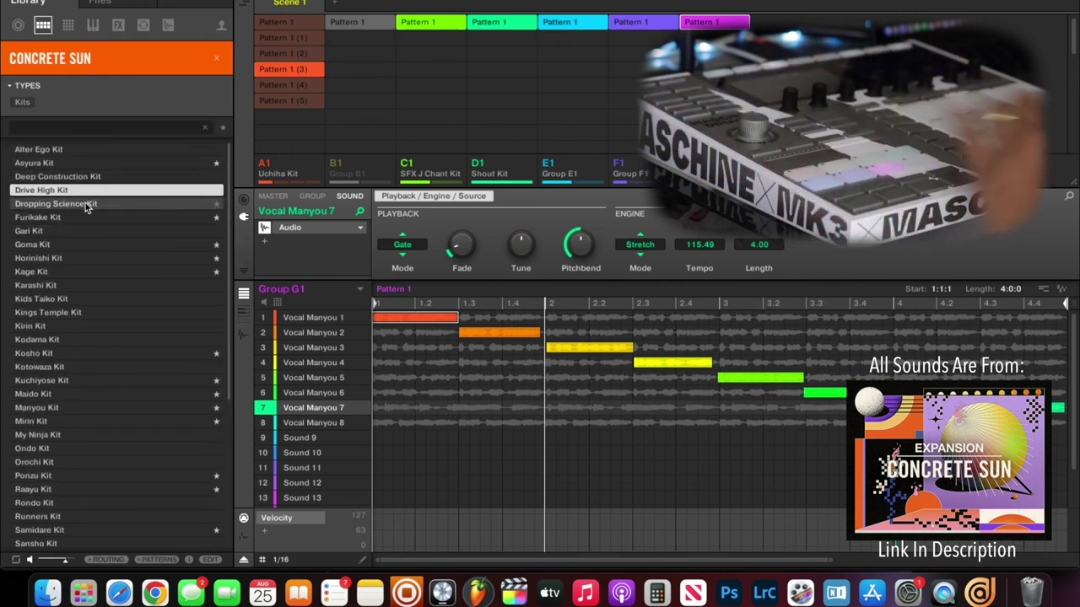
scroll(85, 202, down, 5)
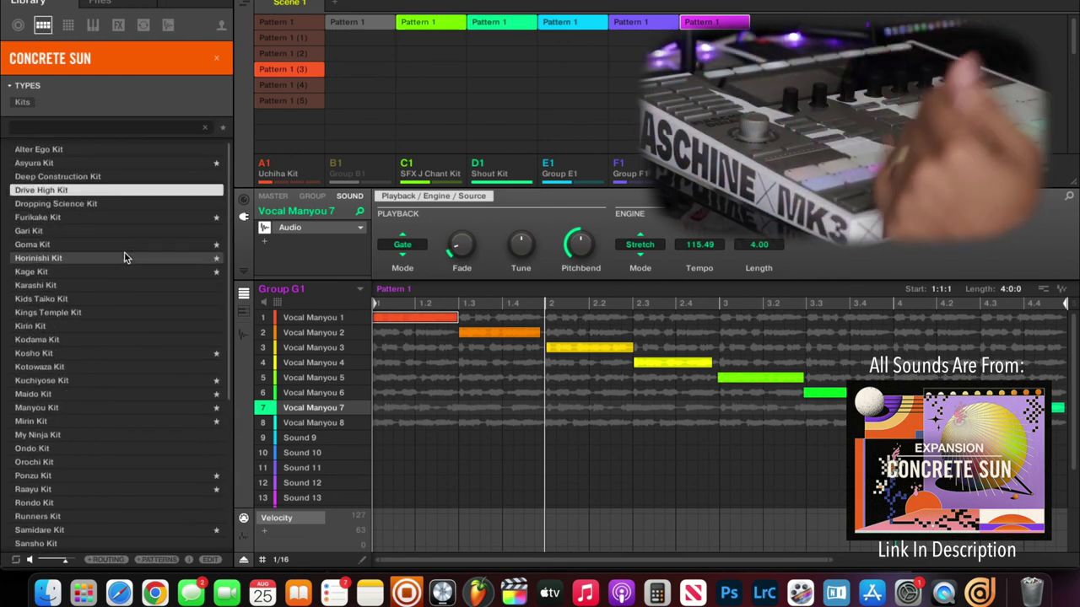